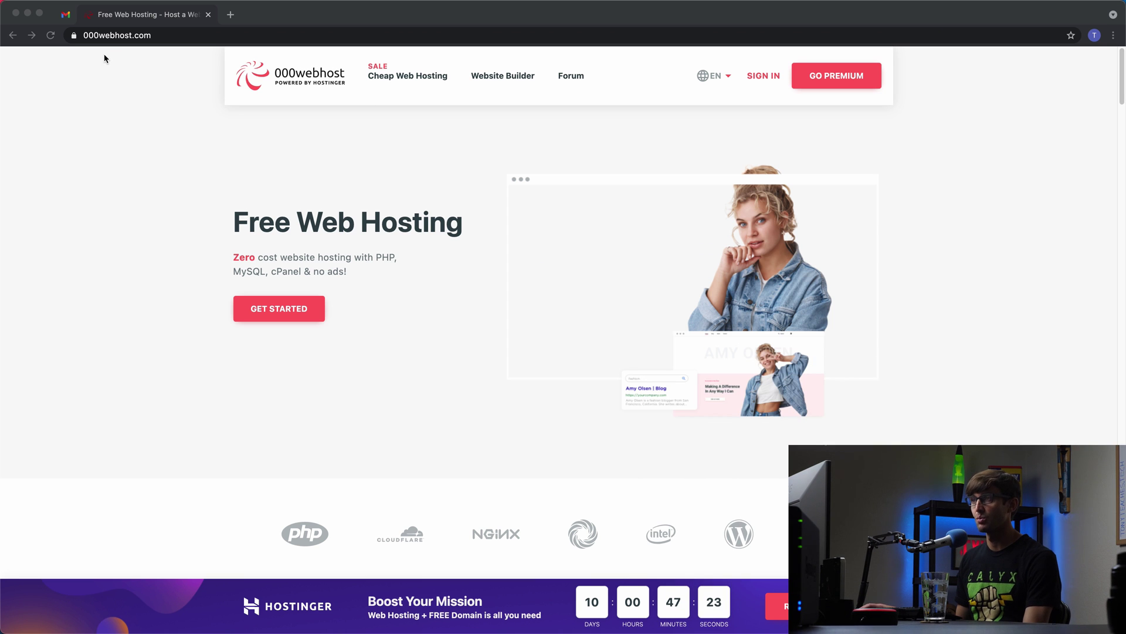
Step: Scroll to the pricing plans and highlight the Free plan's $0.00/mo price
{"action": "scroll", "coordinate": [162, 255], "scroll_direction": "down", "scroll_amount": 6}
{"action": "scroll", "coordinate": [164, 263], "scroll_direction": "down", "scroll_amount": 3}
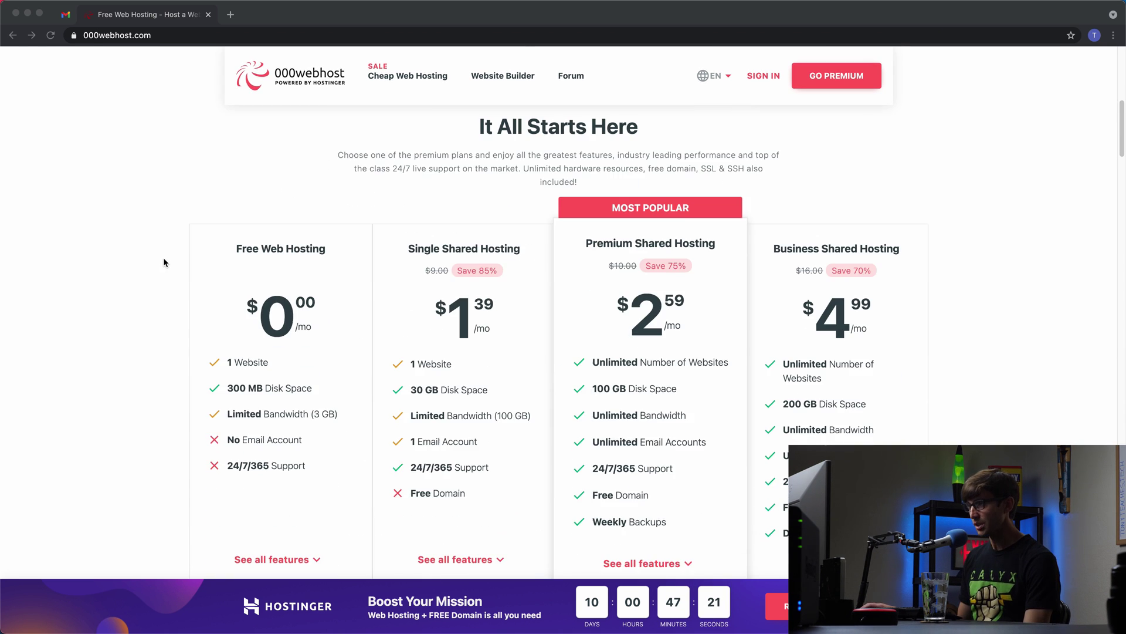
{"action": "scroll", "coordinate": [164, 264], "scroll_direction": "down", "scroll_amount": 1}
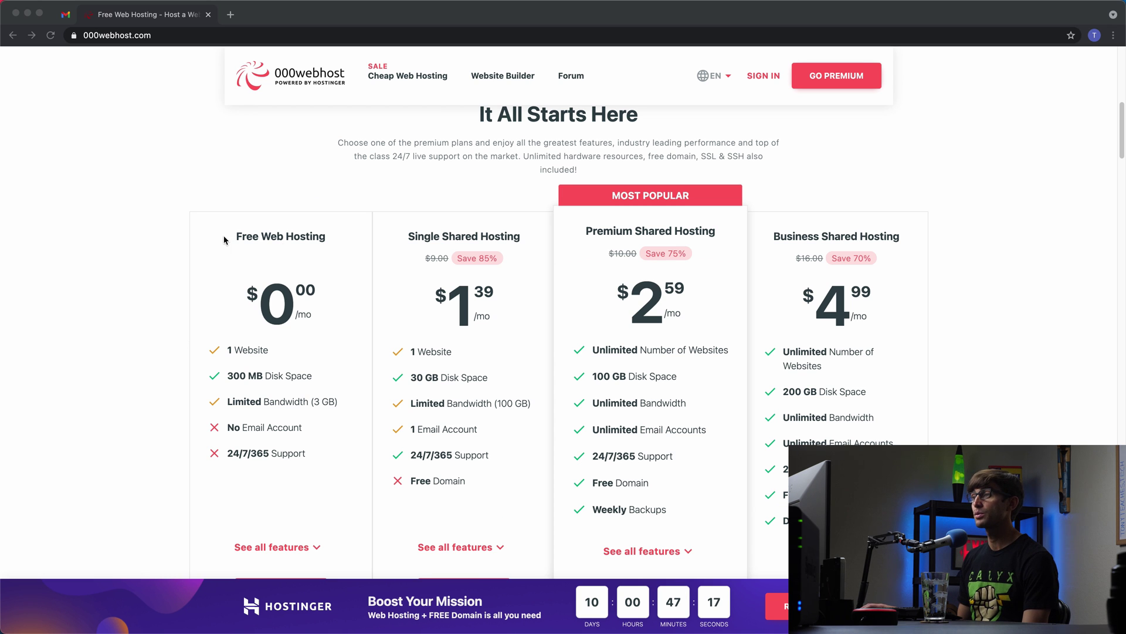
{"action": "double_click", "coordinate": [320, 299]}
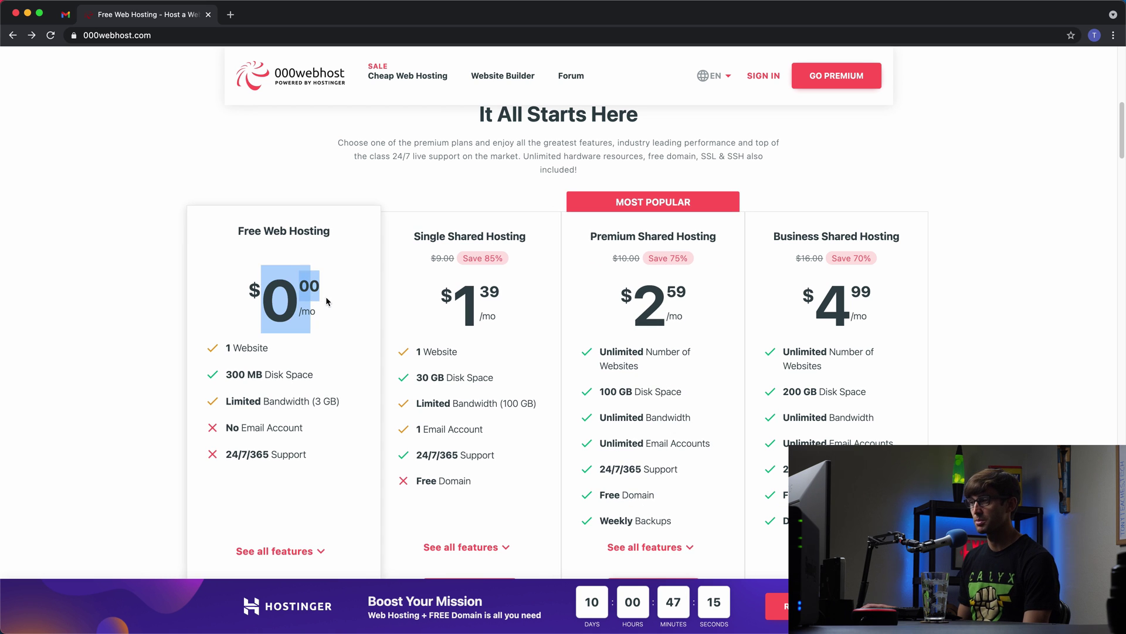
{"action": "left_click", "coordinate": [286, 325]}
Step: Highlight the Free plan's 1 website and 3 GB bandwidth limits against the paid plans
{"action": "left_click_drag", "start_coordinate": [242, 347], "coordinate": [335, 385]}
{"action": "left_click", "coordinate": [260, 399]}
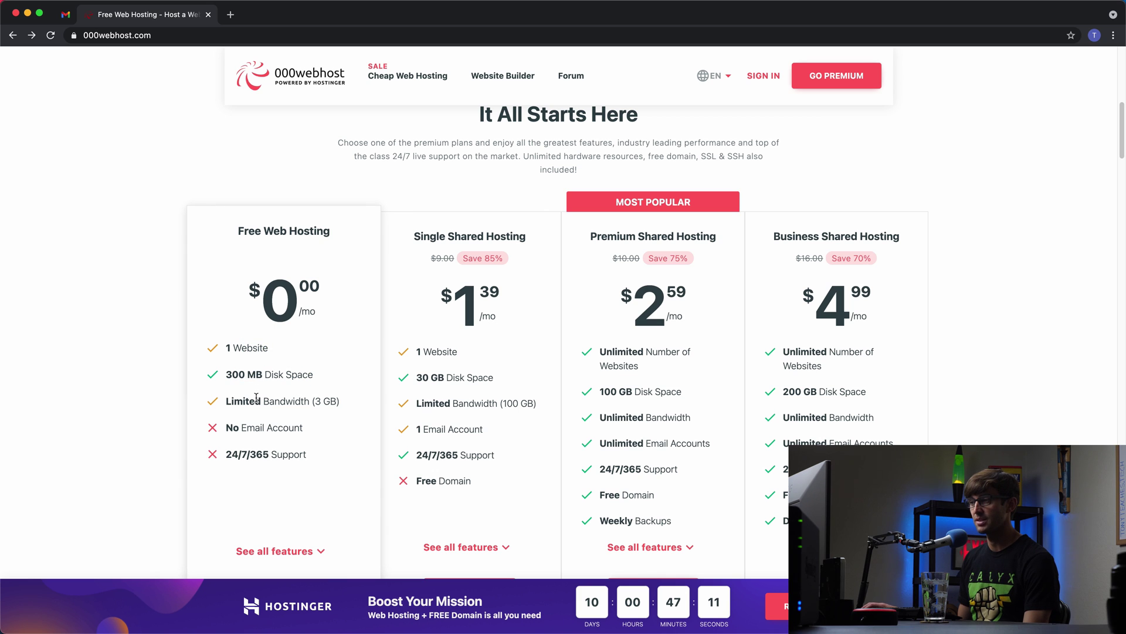
{"action": "left_click_drag", "start_coordinate": [260, 399], "coordinate": [336, 402]}
{"action": "left_click", "coordinate": [336, 402]}
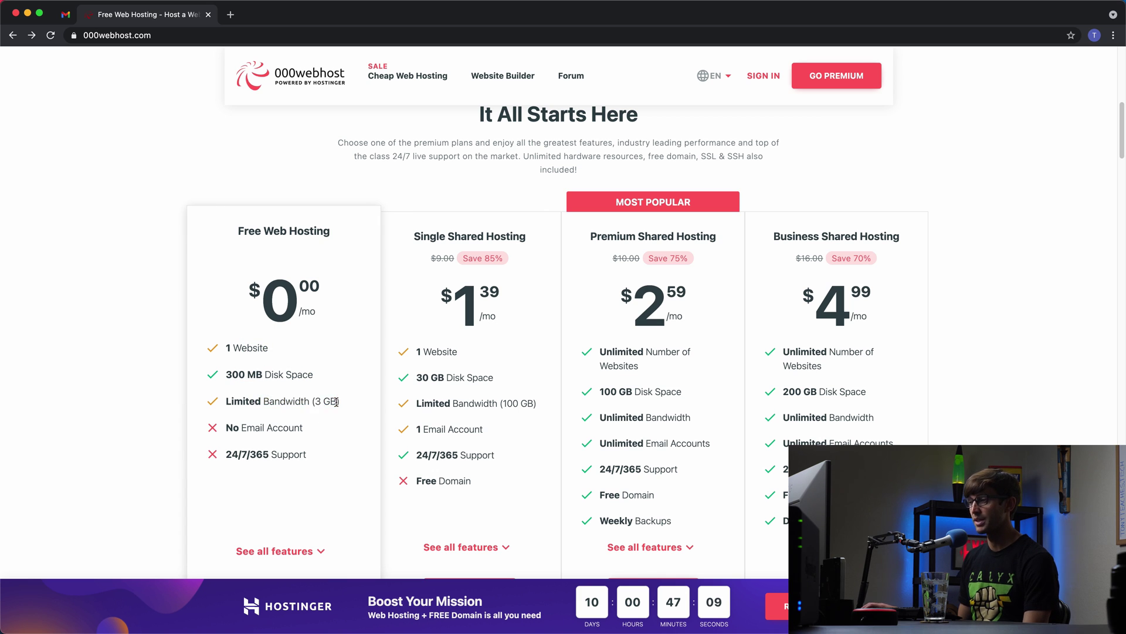
{"action": "scroll", "coordinate": [336, 402], "scroll_direction": "down", "scroll_amount": 1}
{"action": "left_click_drag", "start_coordinate": [329, 403], "coordinate": [245, 406]}
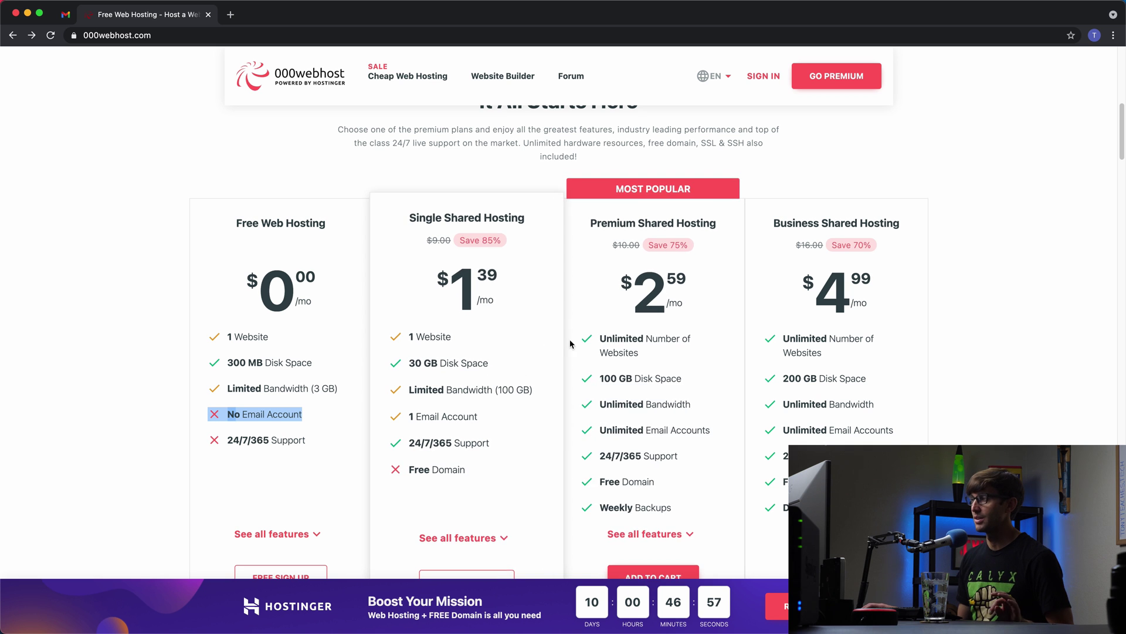
{"action": "scroll", "coordinate": [411, 381], "scroll_direction": "down", "scroll_amount": 3}
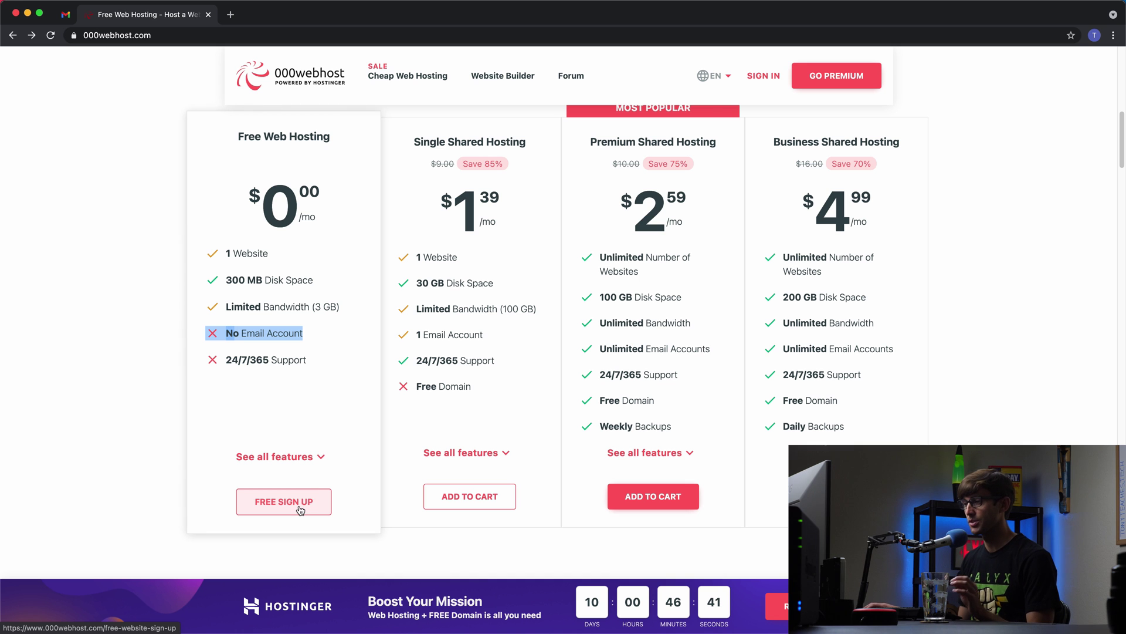
Step: Open the free sign-up form and enter the e-mail address and the password twice
{"action": "left_click", "coordinate": [300, 506]}
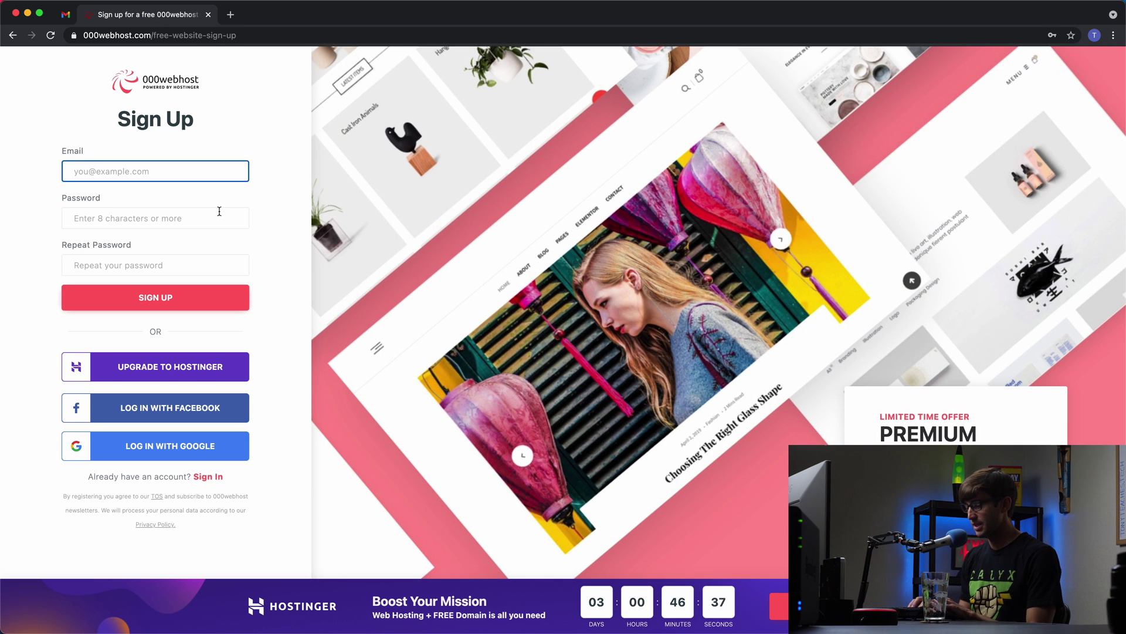
{"action": "key", "text": "Tab"}
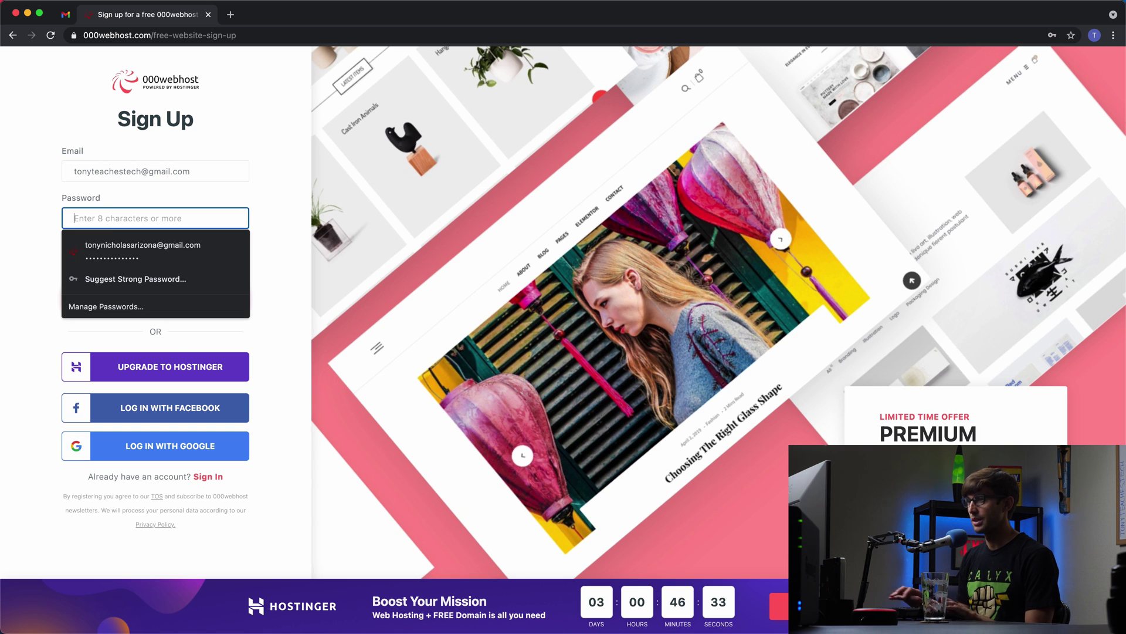
{"action": "key", "text": "super+v"}
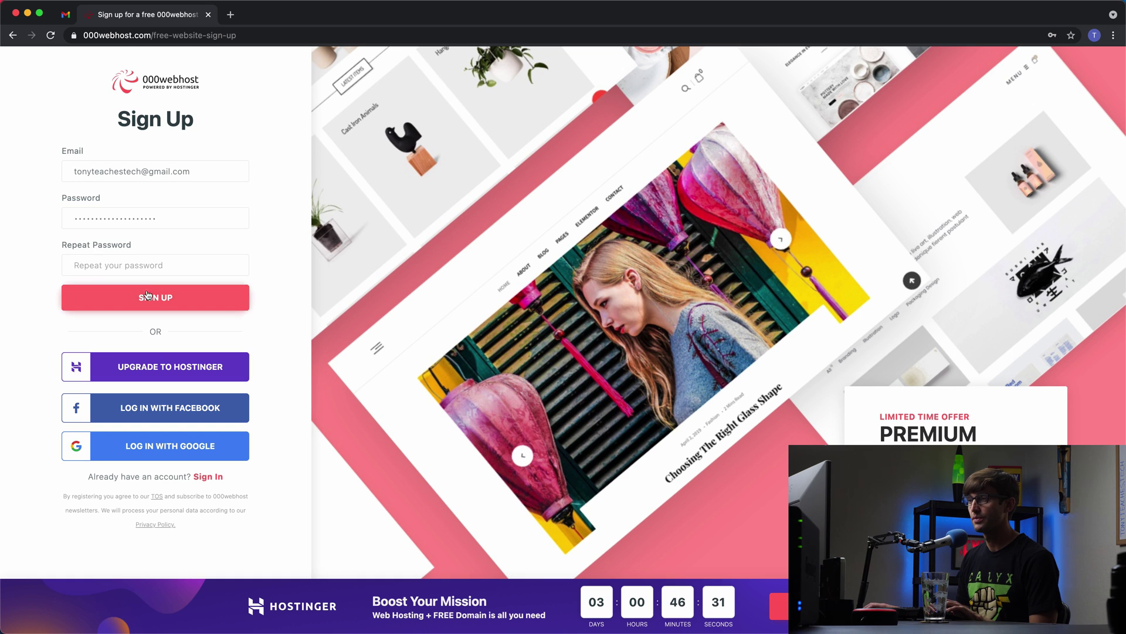
{"action": "key", "text": "Tab"}
{"action": "key", "text": "super+v"}
Step: Submit the sign-up form and dismiss Chrome's offer to save the password
{"action": "left_click", "coordinate": [128, 290]}
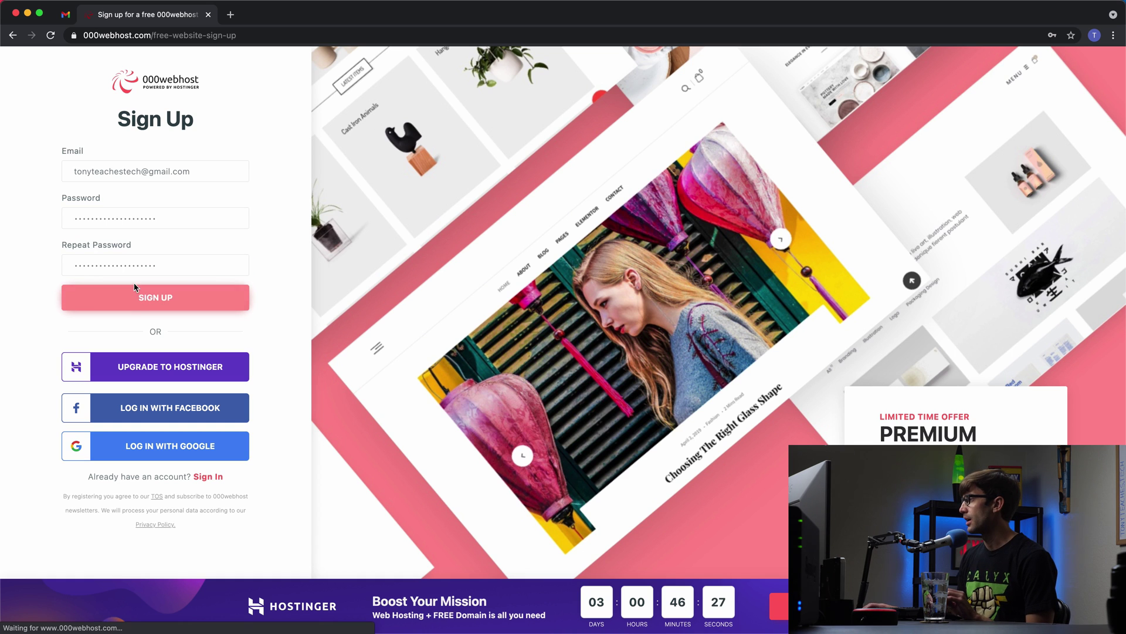
{"action": "left_click", "coordinate": [134, 288]}
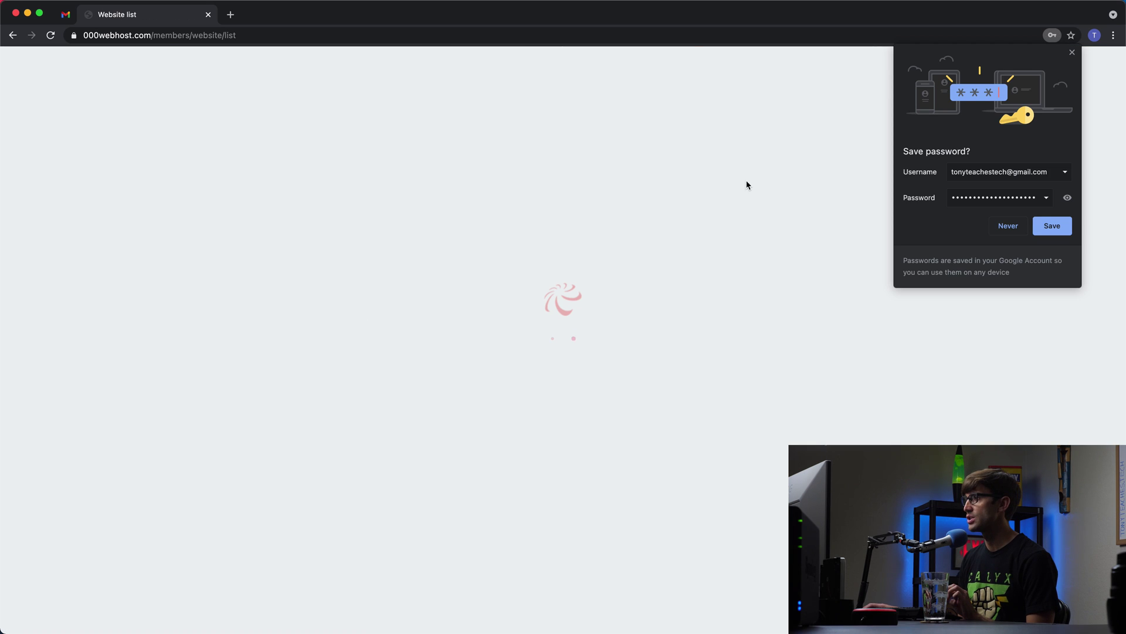
{"action": "left_click", "coordinate": [1073, 54]}
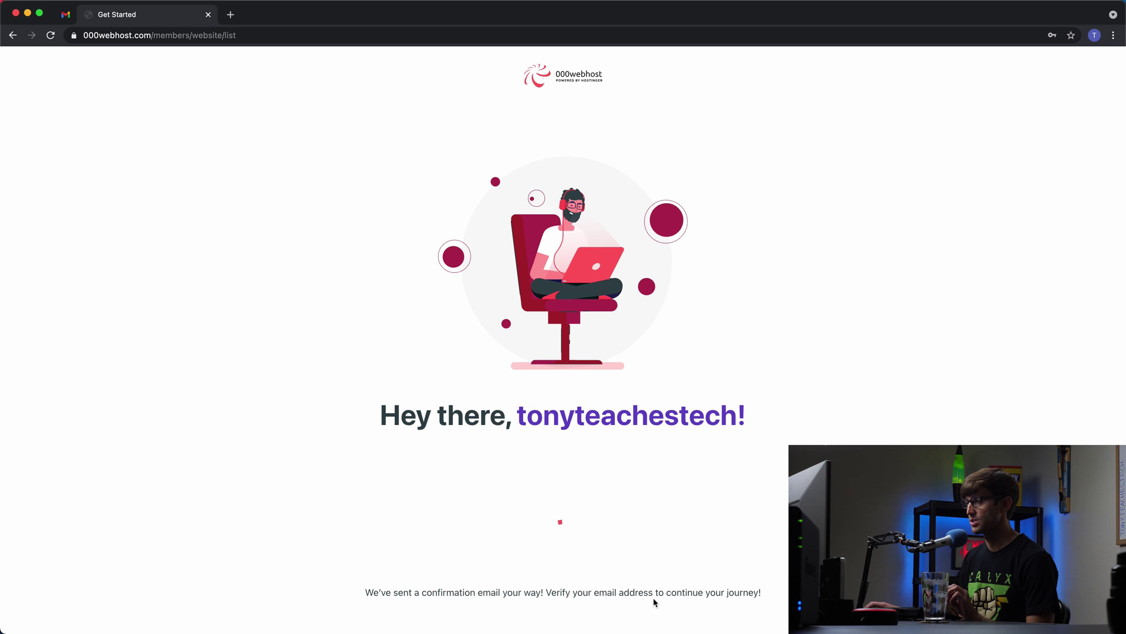
Step: Open the 000webhost 'Please verify your email' message in Gmail and follow its verification link
{"action": "left_click", "coordinate": [74, 17]}
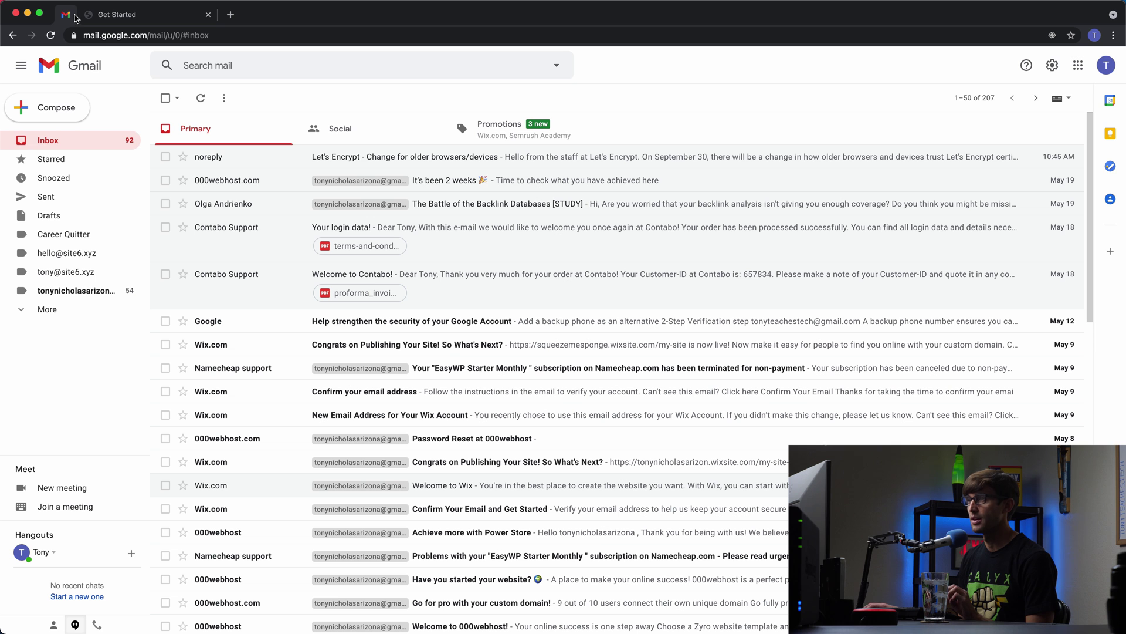
{"action": "left_click", "coordinate": [57, 141]}
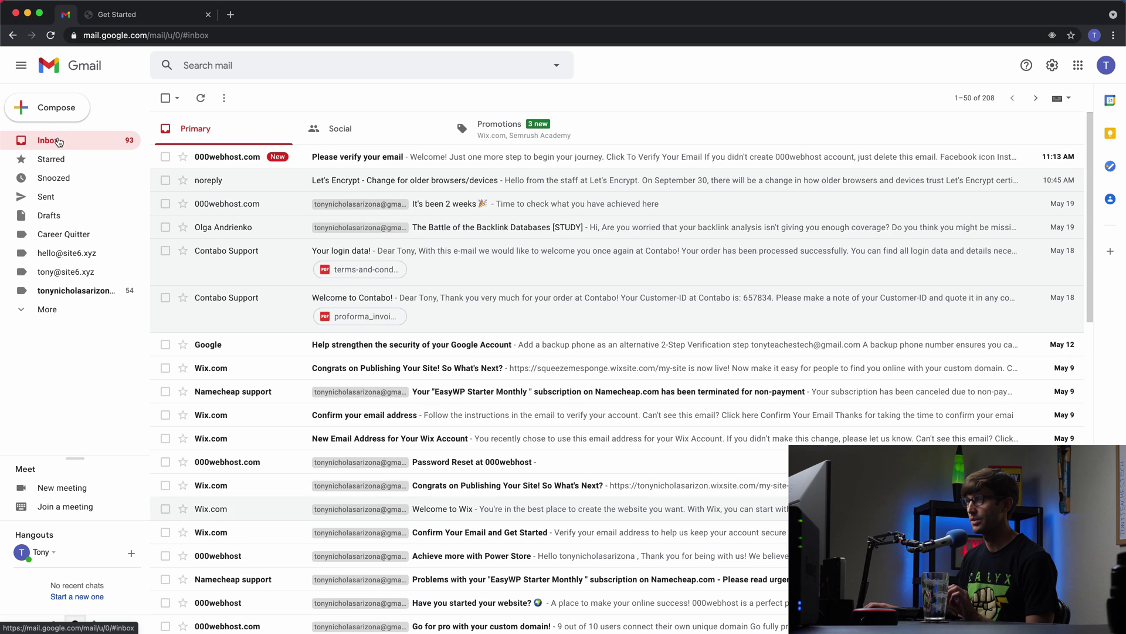
{"action": "left_click", "coordinate": [347, 161]}
{"action": "left_click", "coordinate": [585, 384]}
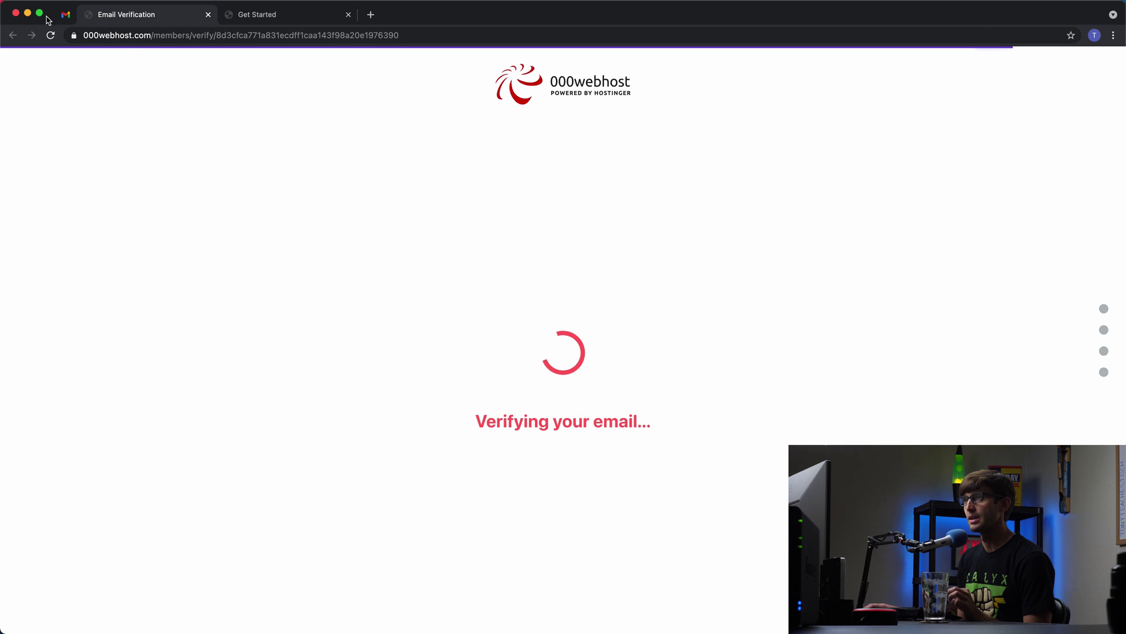
{"action": "left_click", "coordinate": [65, 14]}
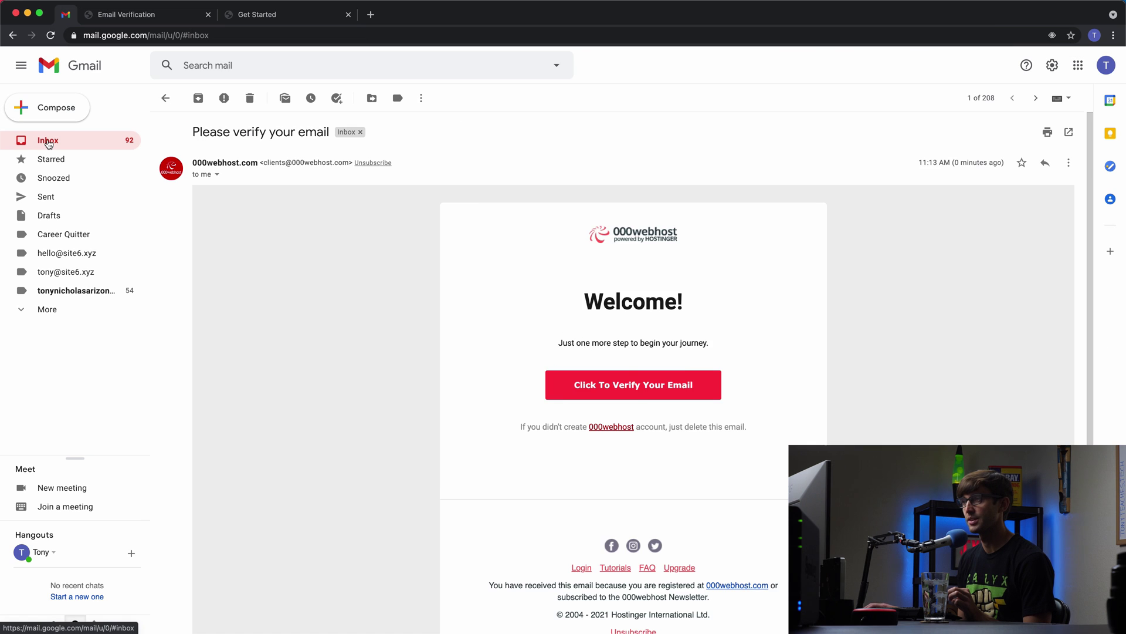
{"action": "left_click", "coordinate": [48, 143]}
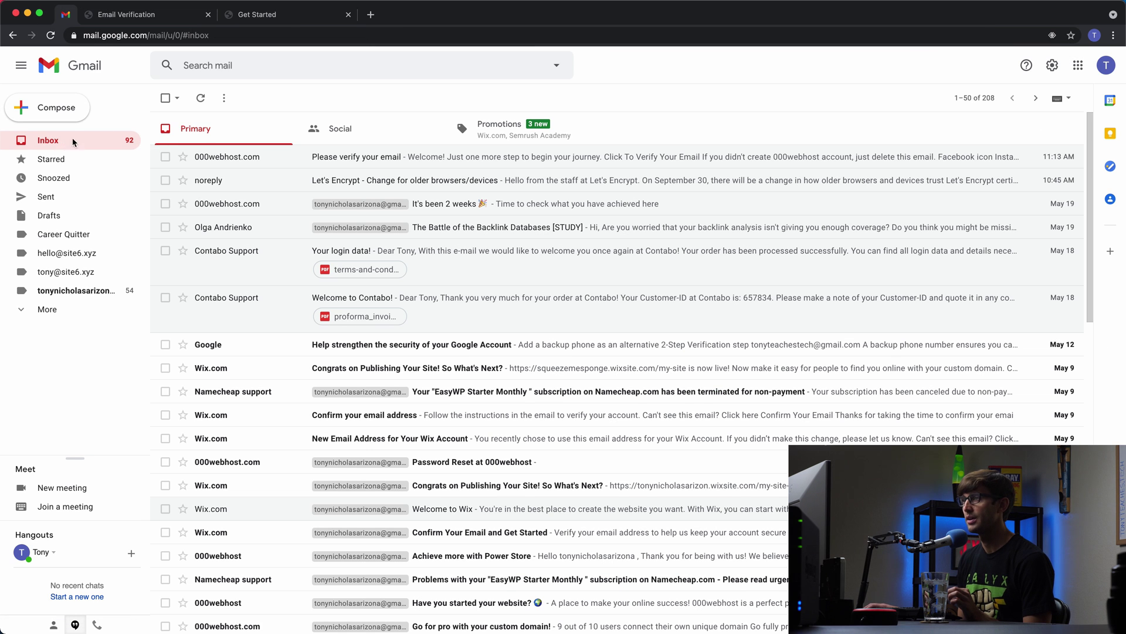
Step: Click GET STARTED on the verification page and close the duplicate Get Started tab
{"action": "left_click", "coordinate": [156, 19]}
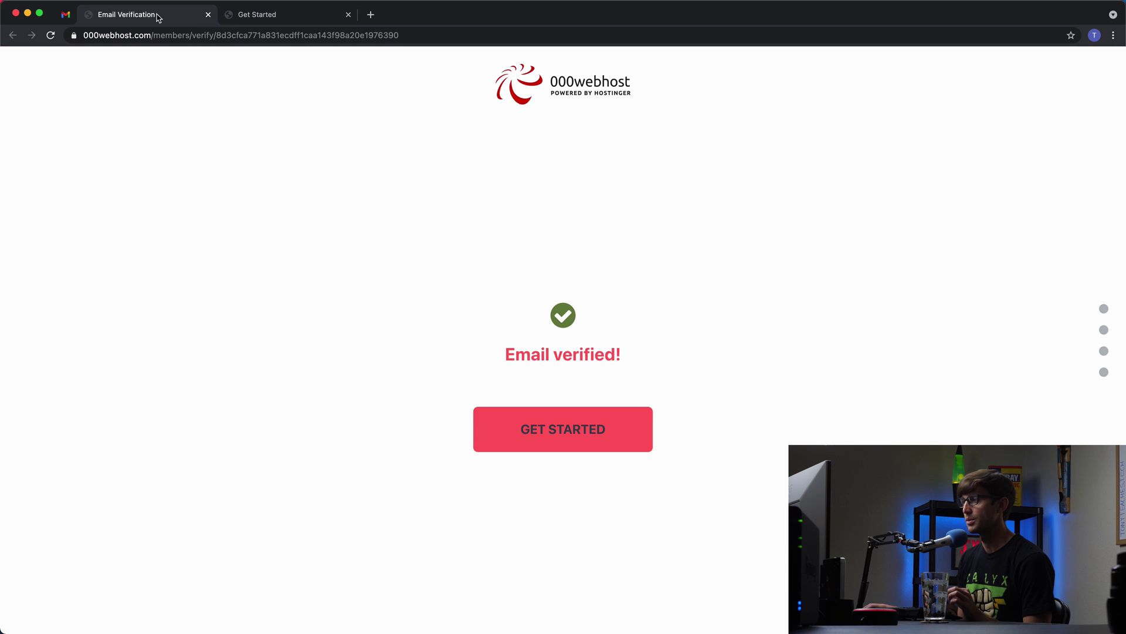
{"action": "left_click", "coordinate": [550, 421]}
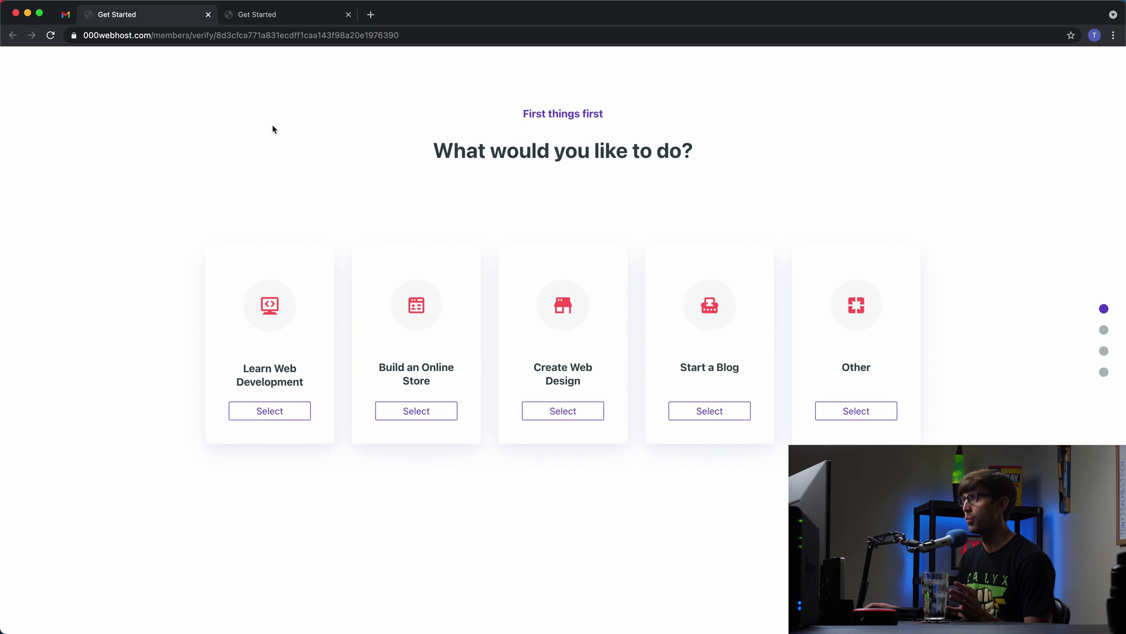
{"action": "left_click", "coordinate": [279, 18]}
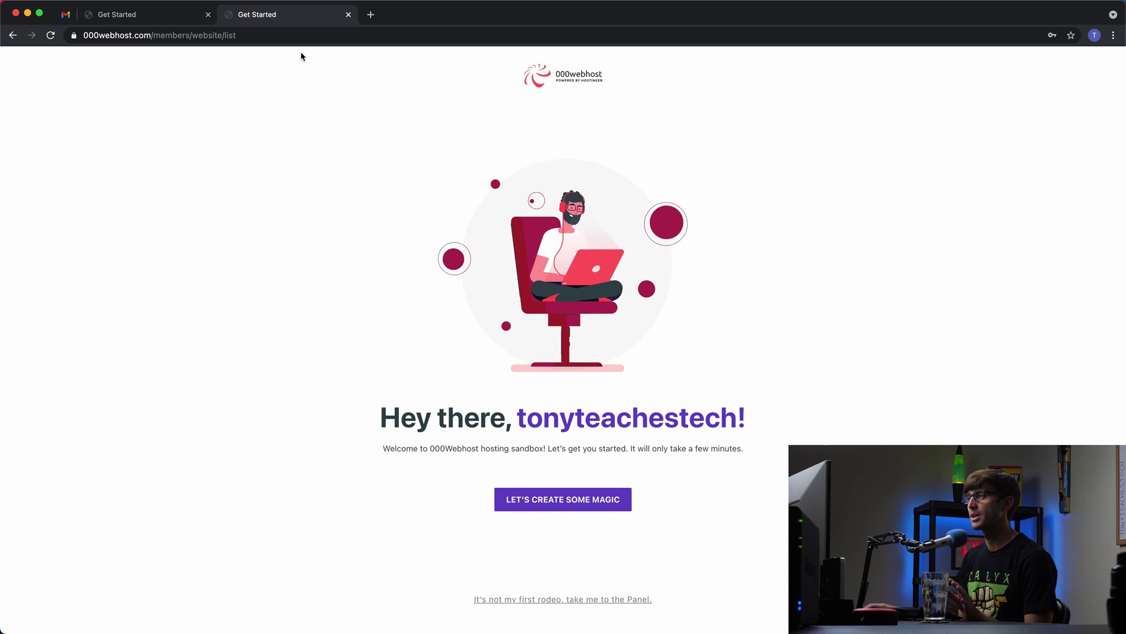
{"action": "left_click", "coordinate": [169, 17]}
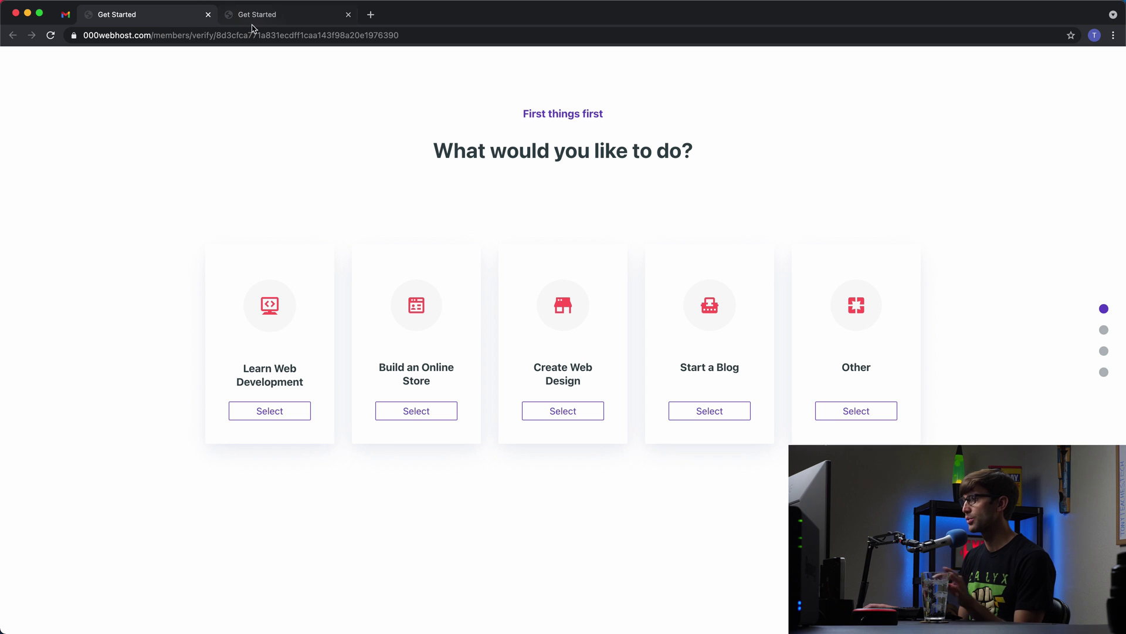
{"action": "left_click", "coordinate": [209, 15]}
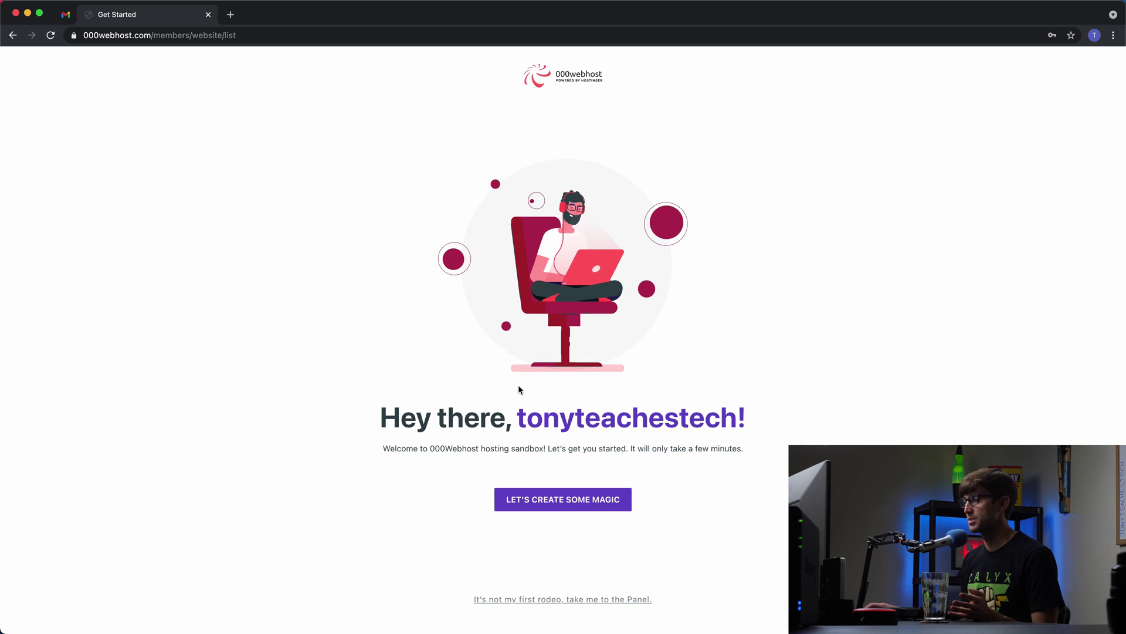
{"action": "left_click_drag", "start_coordinate": [345, 400], "coordinate": [792, 463]}
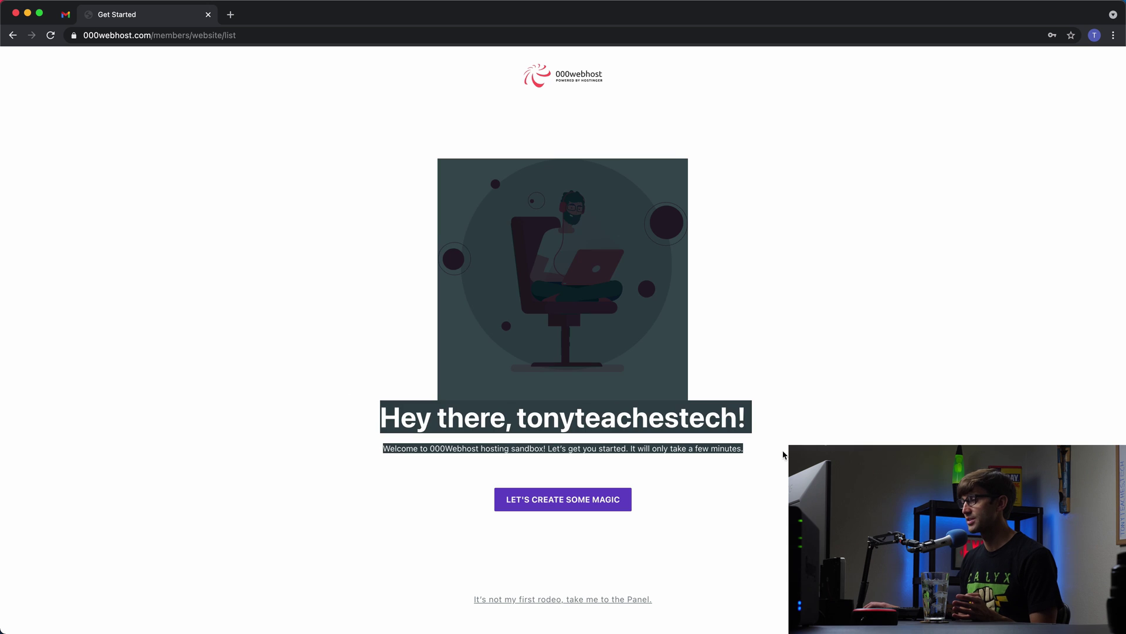
{"action": "left_click", "coordinate": [691, 496]}
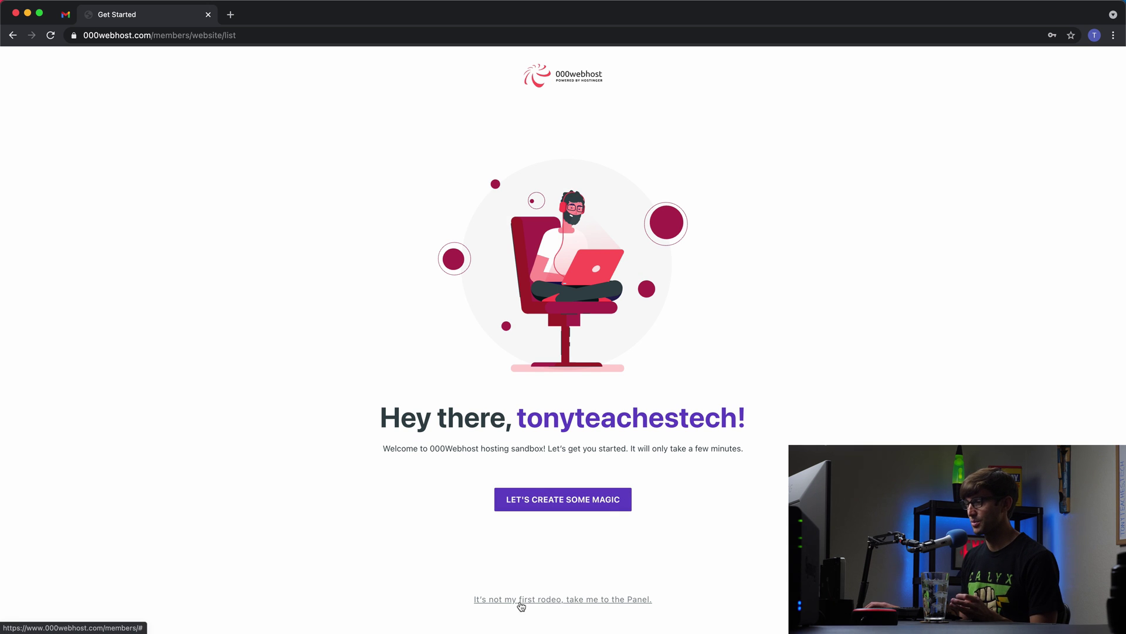
{"action": "scroll", "coordinate": [532, 606], "scroll_direction": "down", "scroll_amount": 3}
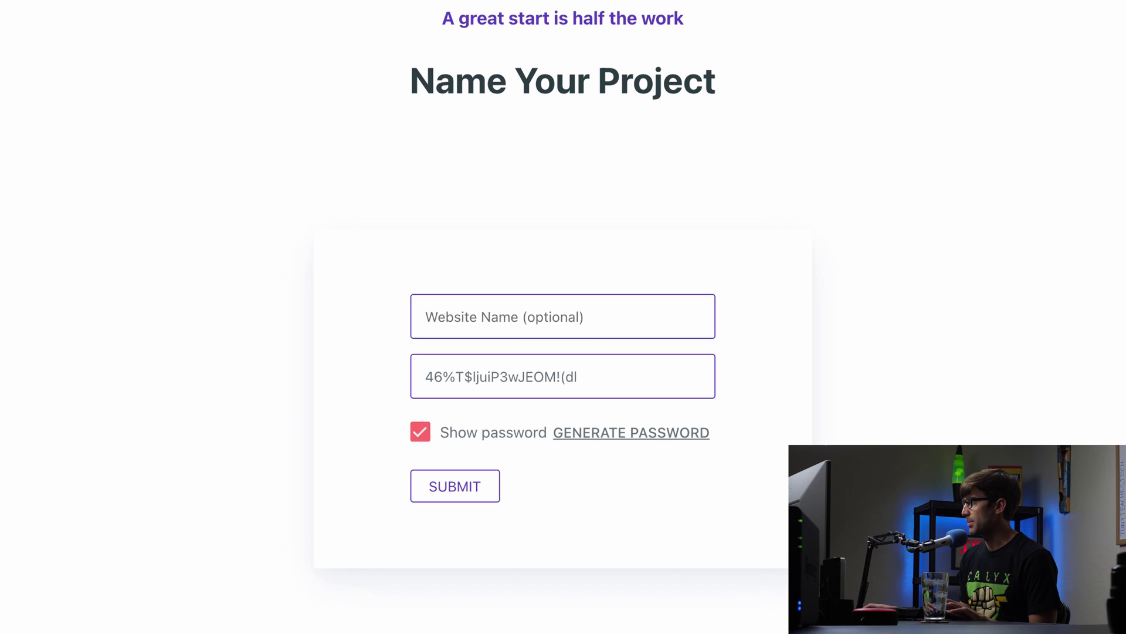
Step: Replace the generated project password with a custom one and submit the Name Your Project form
{"action": "triple_click", "coordinate": [639, 374]}
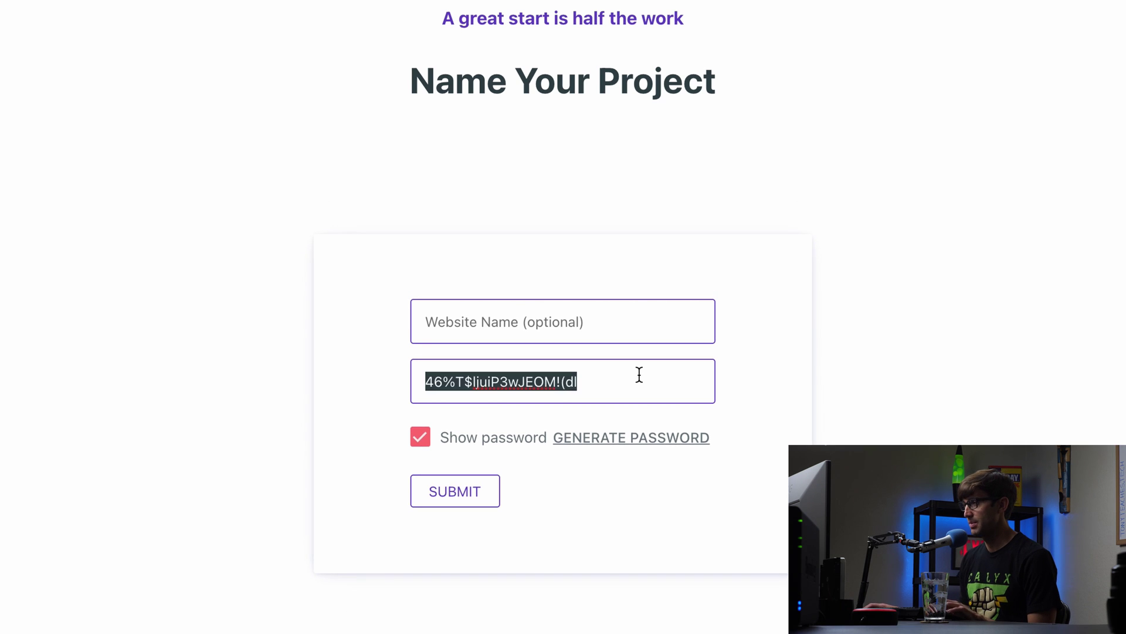
{"action": "key", "text": "ctrl+v"}
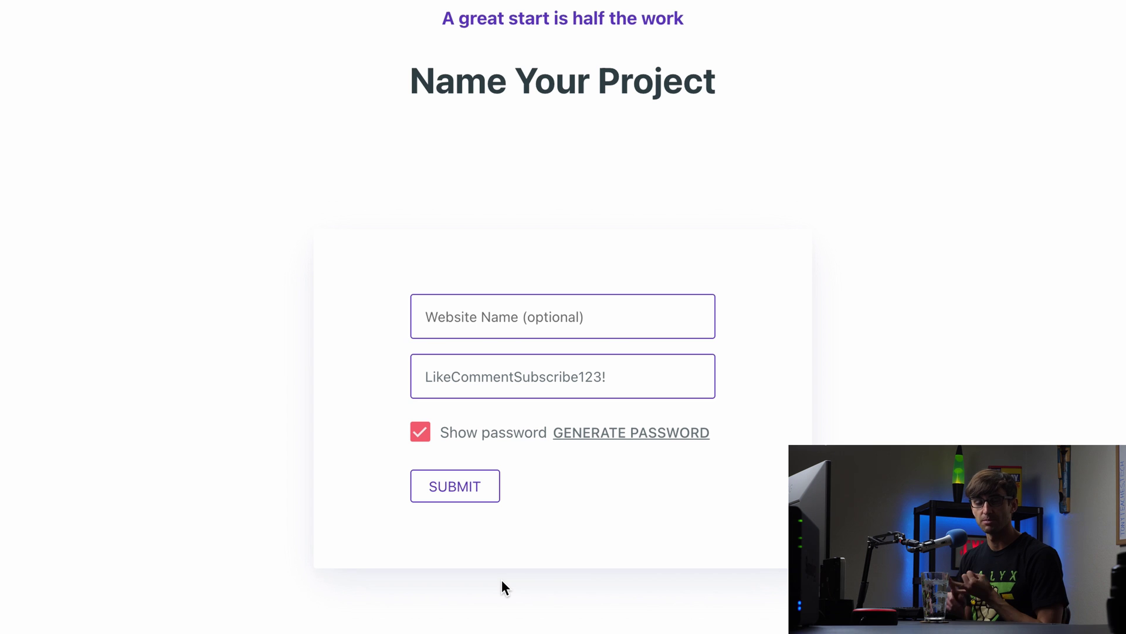
{"action": "key", "text": "Return"}
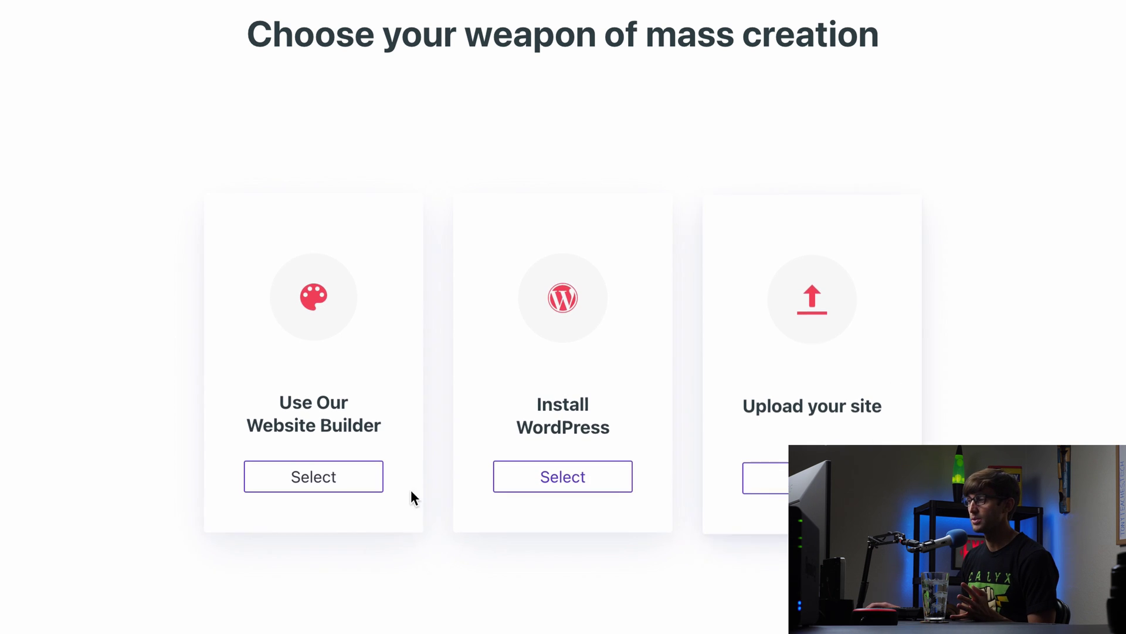
Step: Install WordPress in English with a custom admin username and a pasted admin password
{"action": "left_click", "coordinate": [604, 490]}
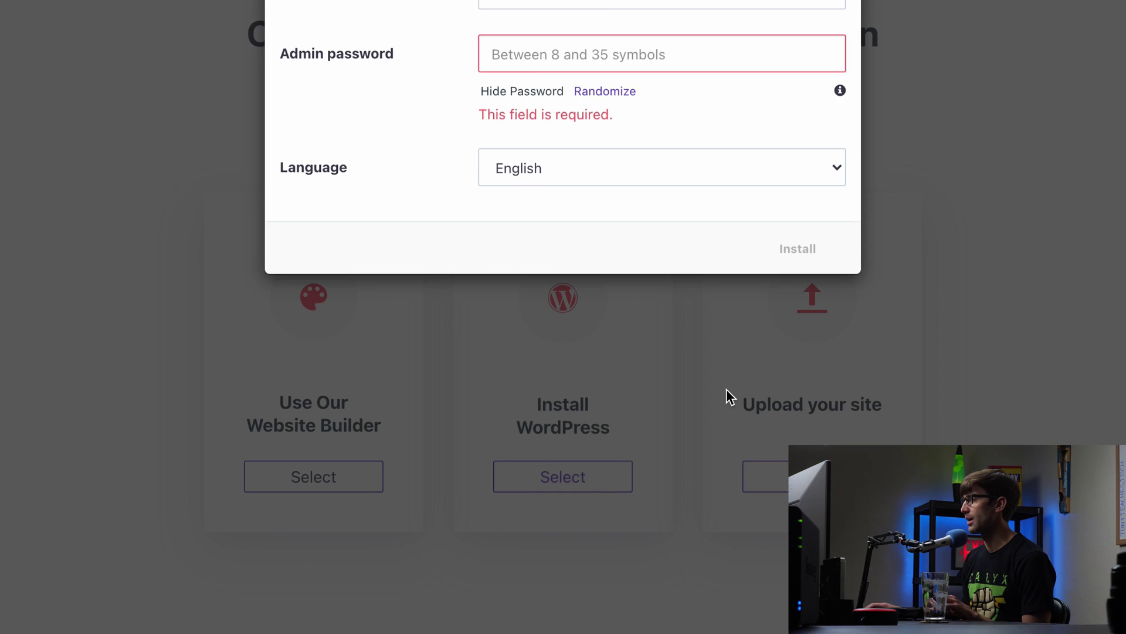
{"action": "scroll", "coordinate": [728, 394], "scroll_direction": "up", "scroll_amount": 3}
{"action": "double_click", "coordinate": [636, 126]}
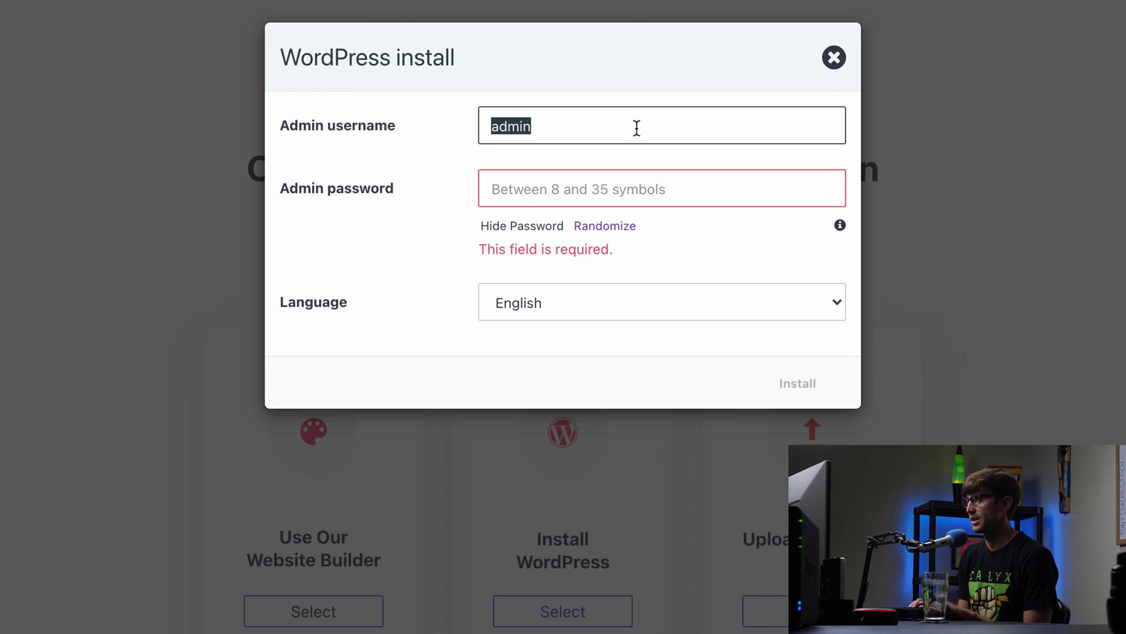
{"action": "type", "text": "tonyteach"}
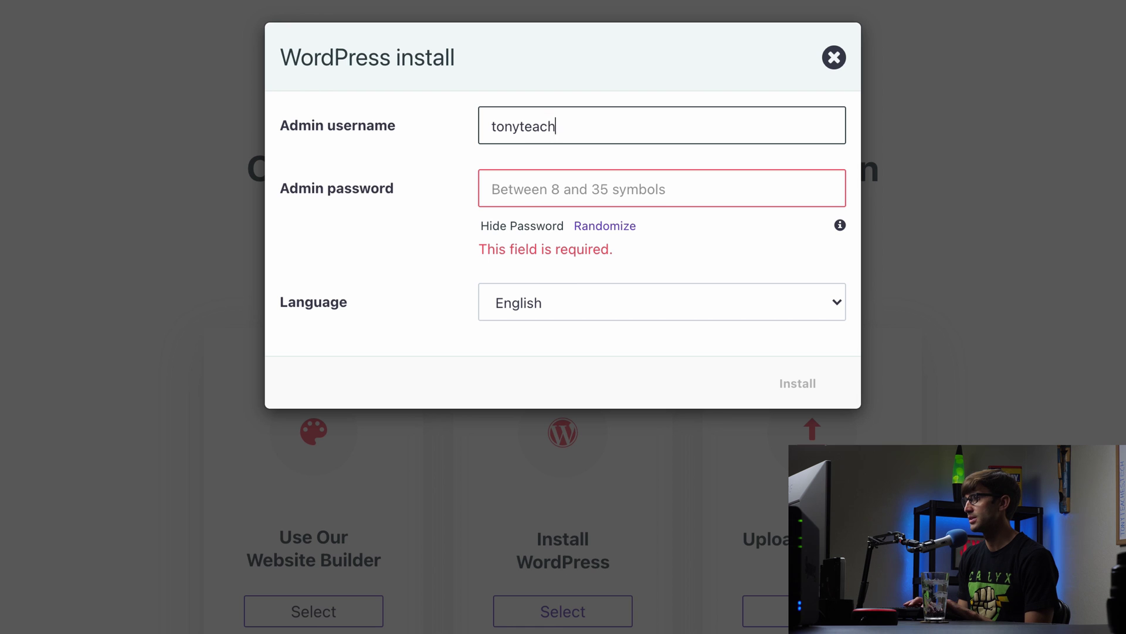
{"action": "type", "text": "estech"}
{"action": "key", "text": "Tab"}
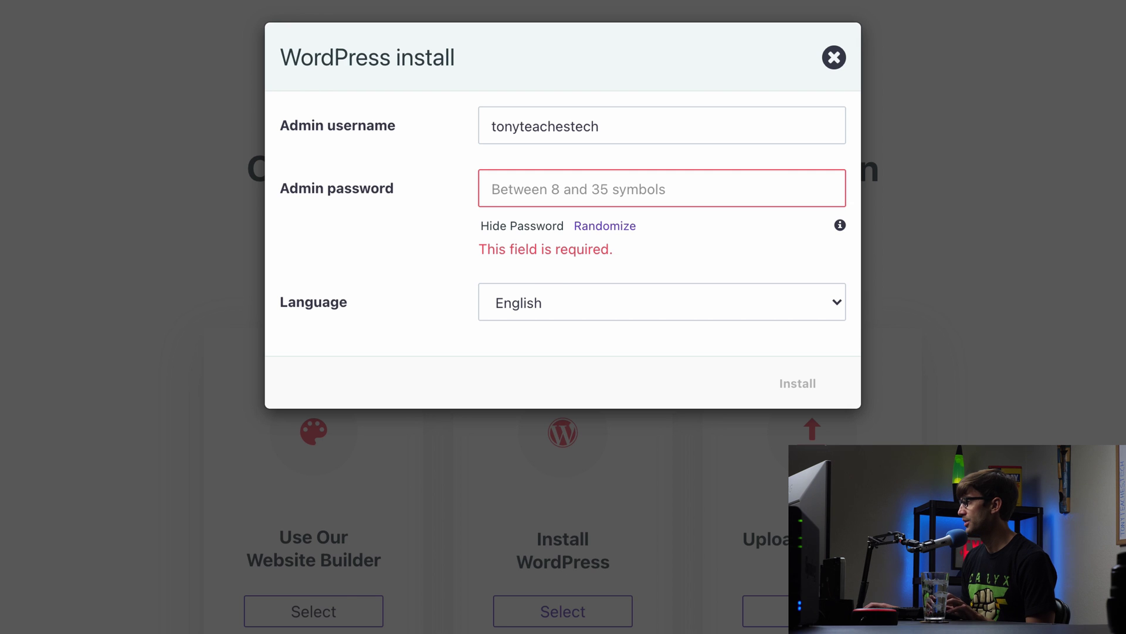
{"action": "left_click", "coordinate": [502, 197]}
{"action": "key", "text": "ctrl+v"}
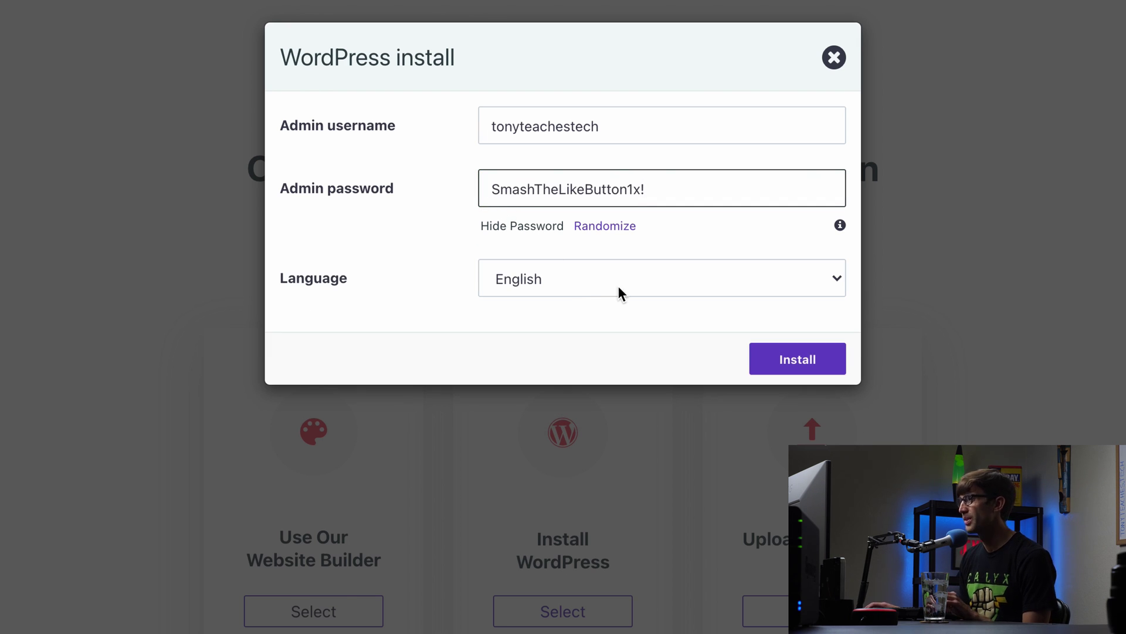
{"action": "left_click", "coordinate": [824, 363]}
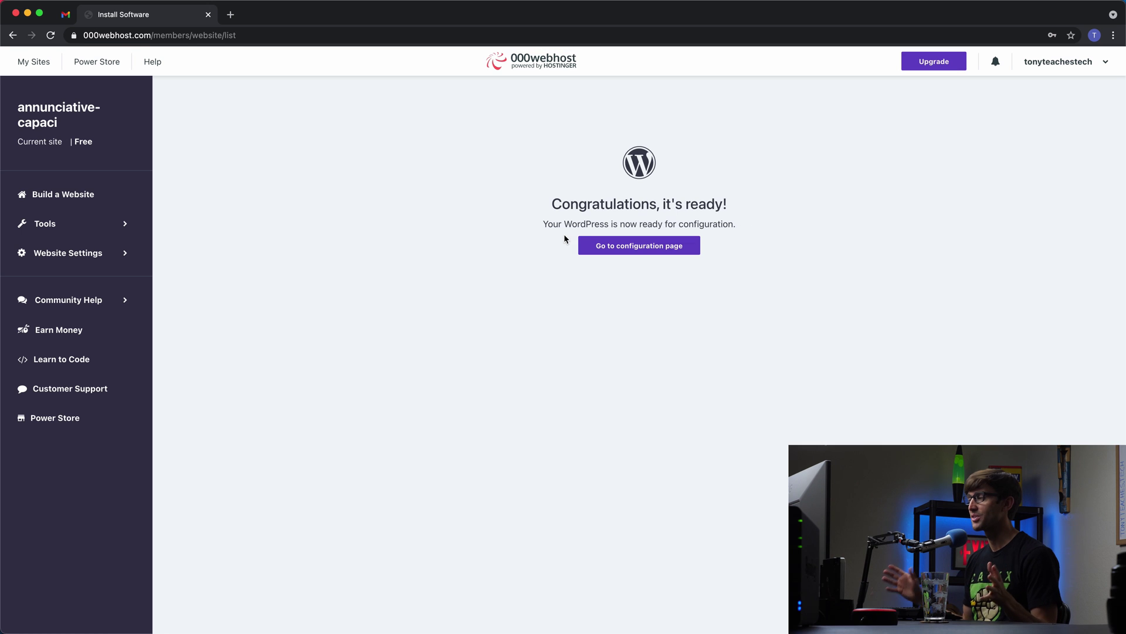
Step: After 'Congratulations, it's ready!', open the WordPress configuration page in a new tab
{"action": "left_click_drag", "start_coordinate": [592, 205], "coordinate": [745, 209]}
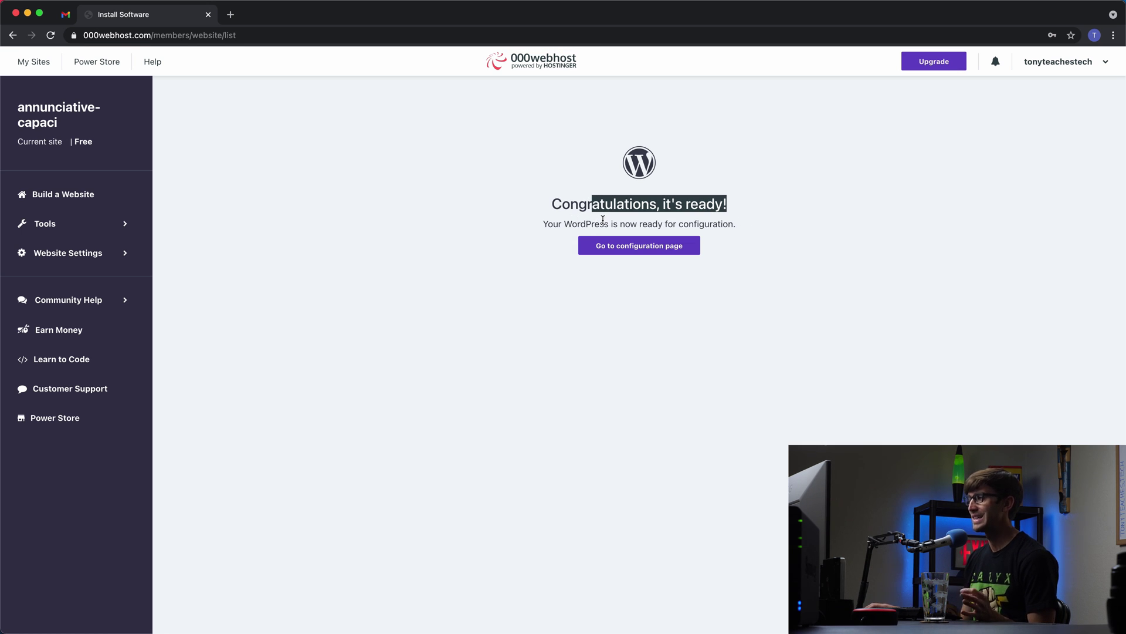
{"action": "left_click", "coordinate": [625, 257]}
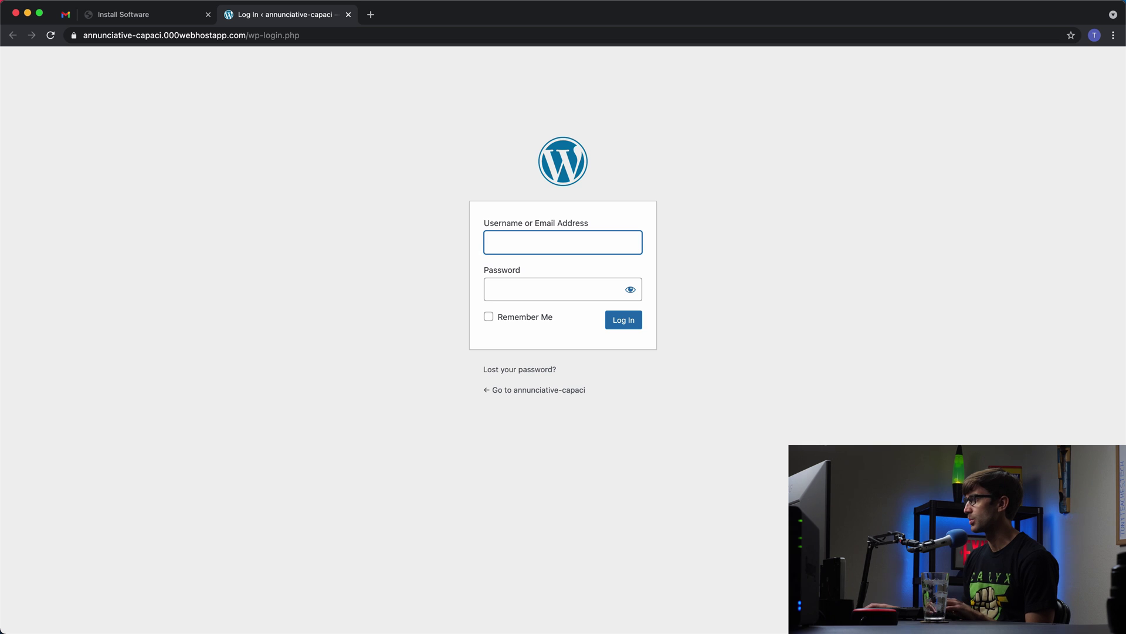
Step: Fill the login username from the saved admin username suggestion
{"action": "key", "text": "super+Tab"}
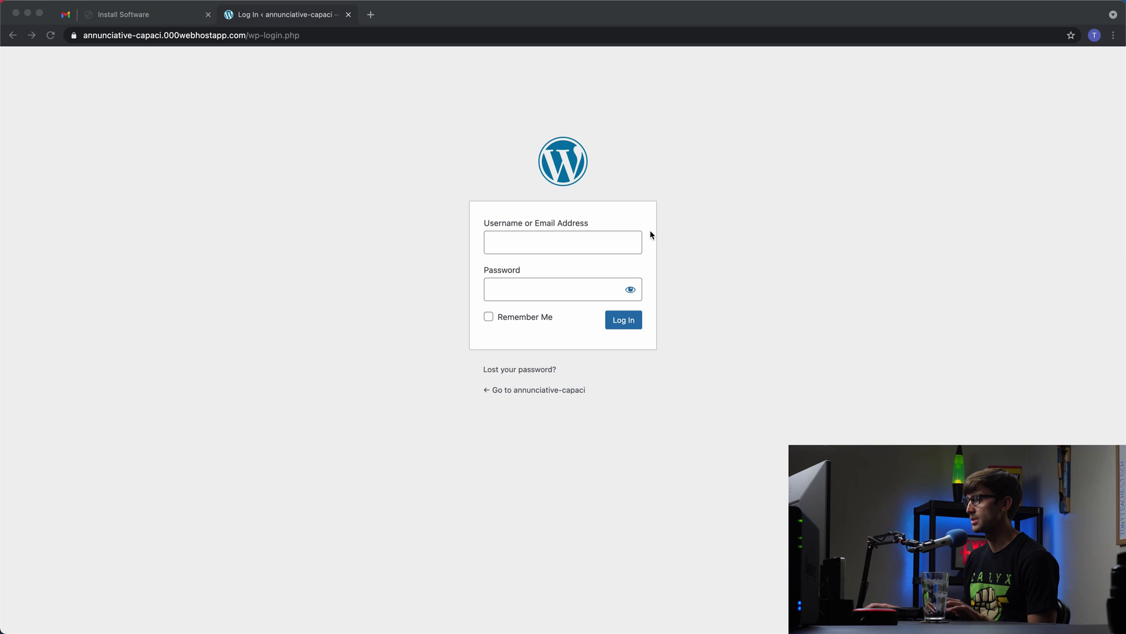
{"action": "left_click", "coordinate": [538, 246]}
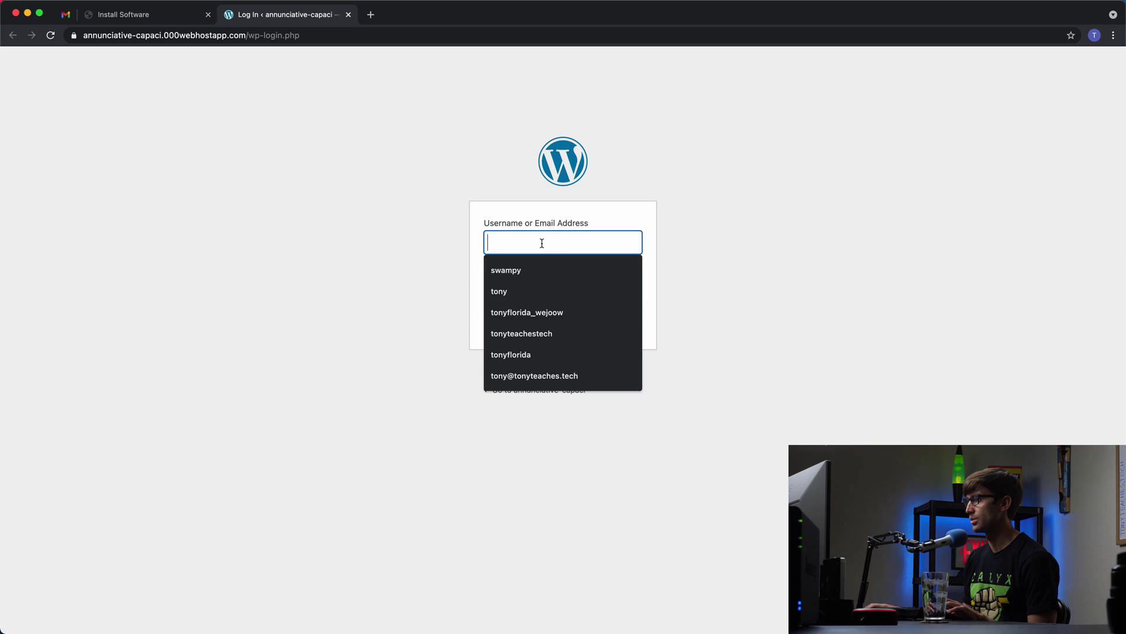
{"action": "key", "text": "Down"}
{"action": "key", "text": "Down"}
{"action": "key", "text": "Down"}
{"action": "key", "text": "Down"}
{"action": "key", "text": "Return"}
{"action": "key", "text": "super+Tab"}
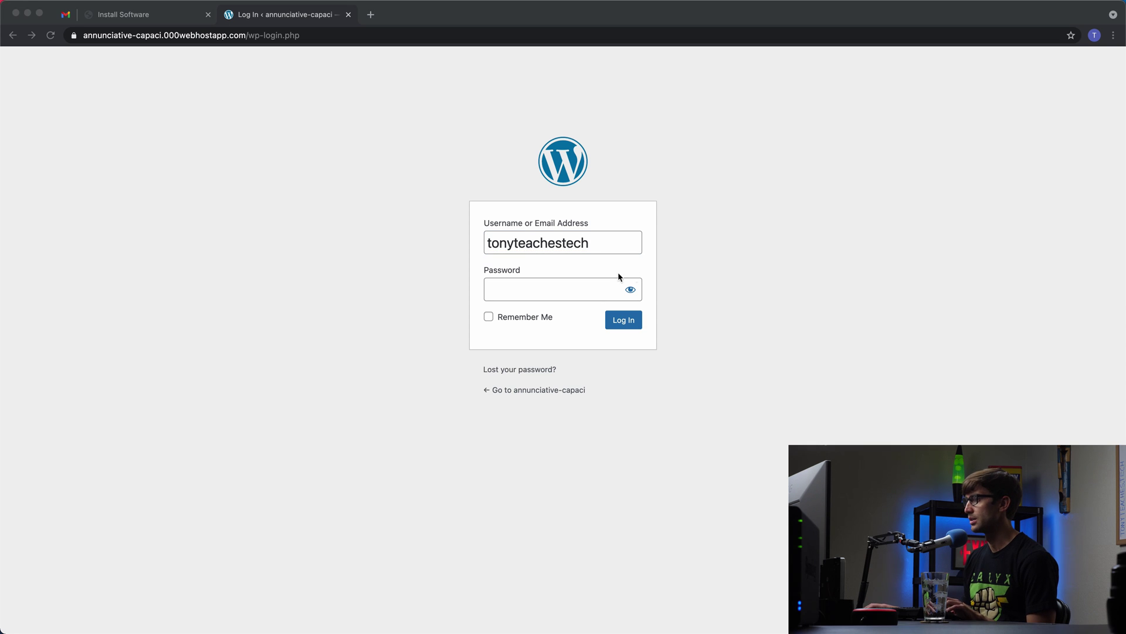
Step: Paste the password, log in, and close the save-password bubble and Black Friday banner
{"action": "left_click", "coordinate": [575, 289]}
{"action": "key", "text": "super+v"}
{"action": "left_click", "coordinate": [611, 319]}
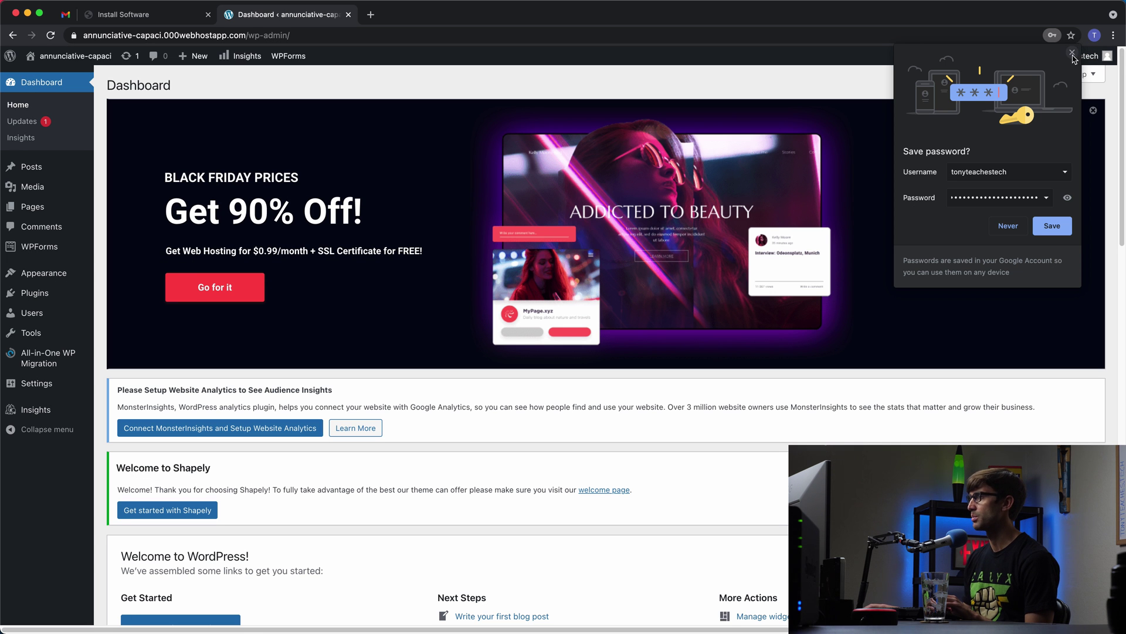
{"action": "left_click", "coordinate": [1073, 53]}
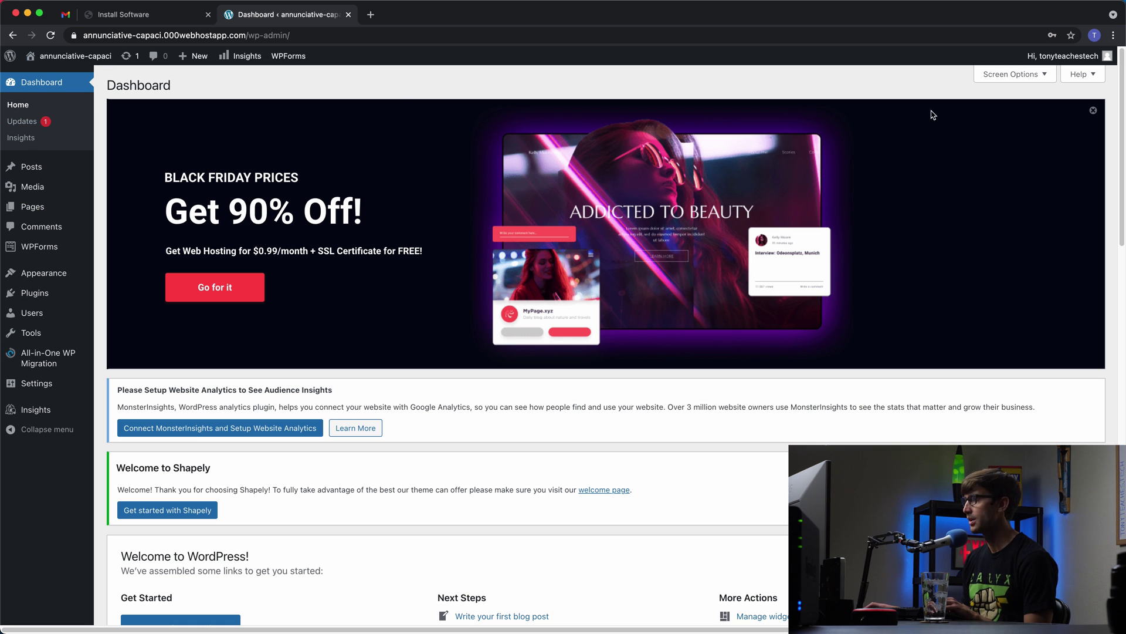
{"action": "left_click", "coordinate": [1095, 111]}
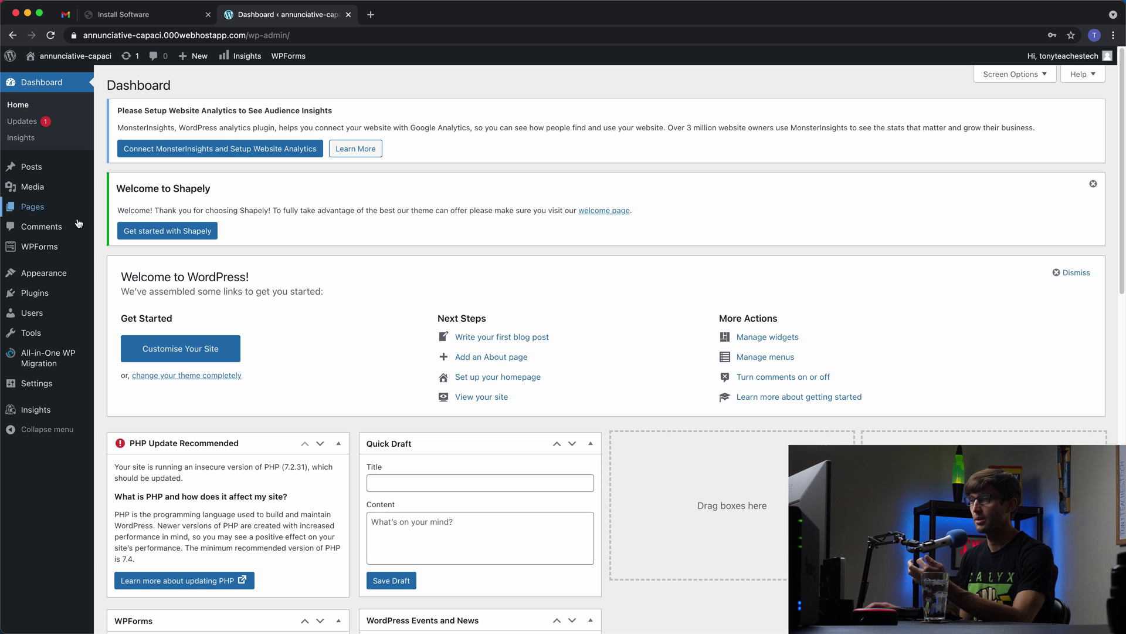
Step: Open Plugins and bulk-deactivate all six preinstalled plugins
{"action": "left_click", "coordinate": [53, 292]}
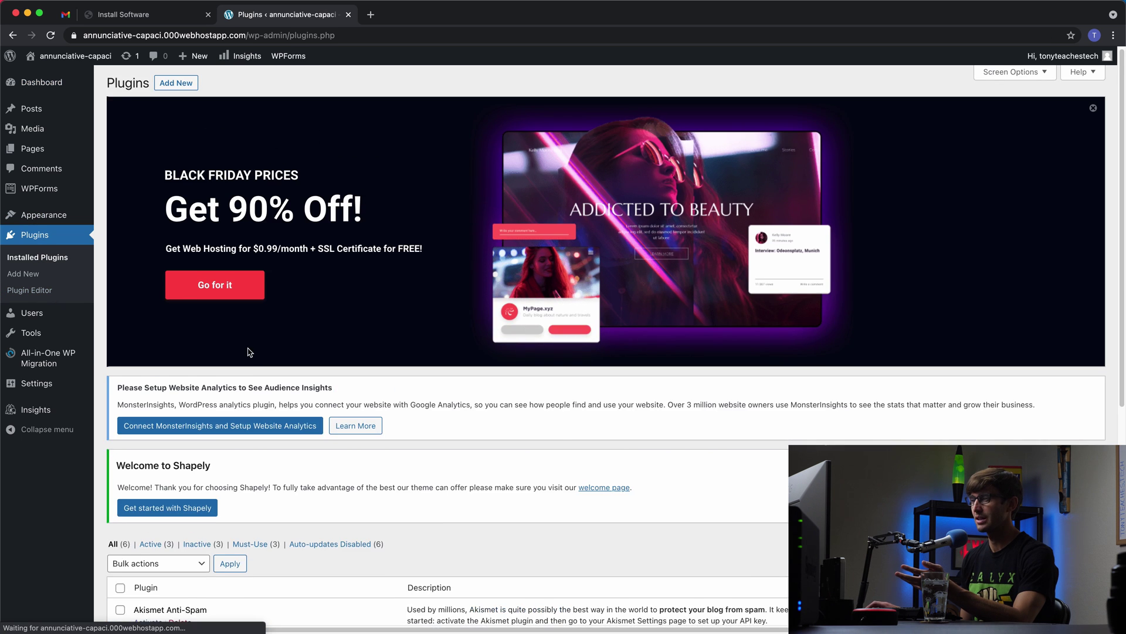
{"action": "scroll", "coordinate": [248, 349], "scroll_direction": "down", "scroll_amount": 2}
{"action": "scroll", "coordinate": [248, 349], "scroll_direction": "down", "scroll_amount": 5}
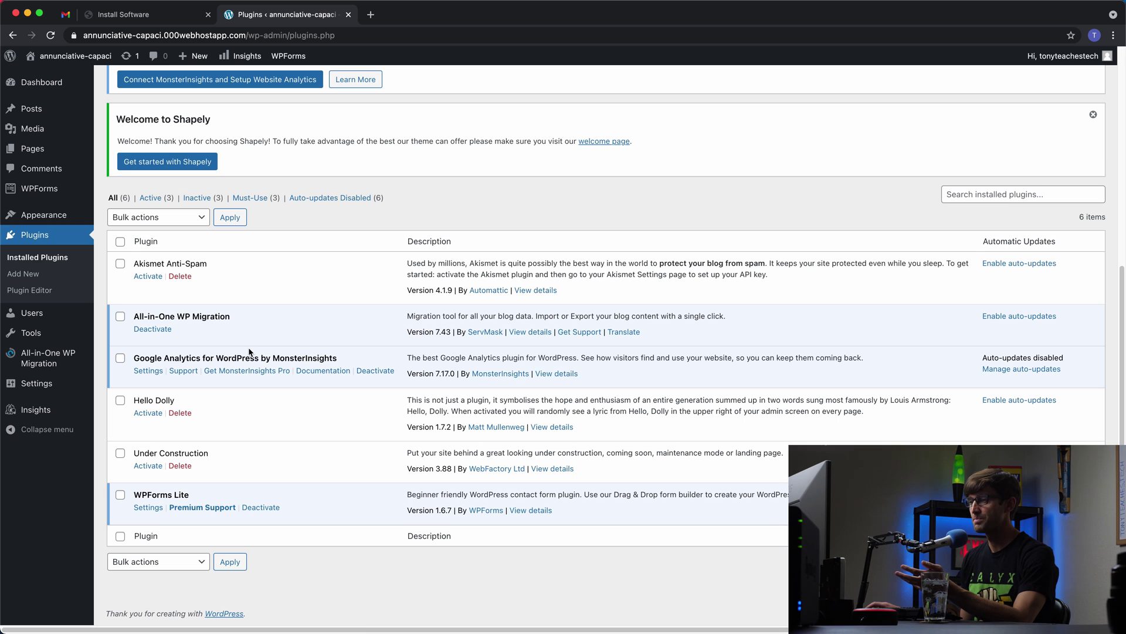
{"action": "left_click", "coordinate": [119, 241]}
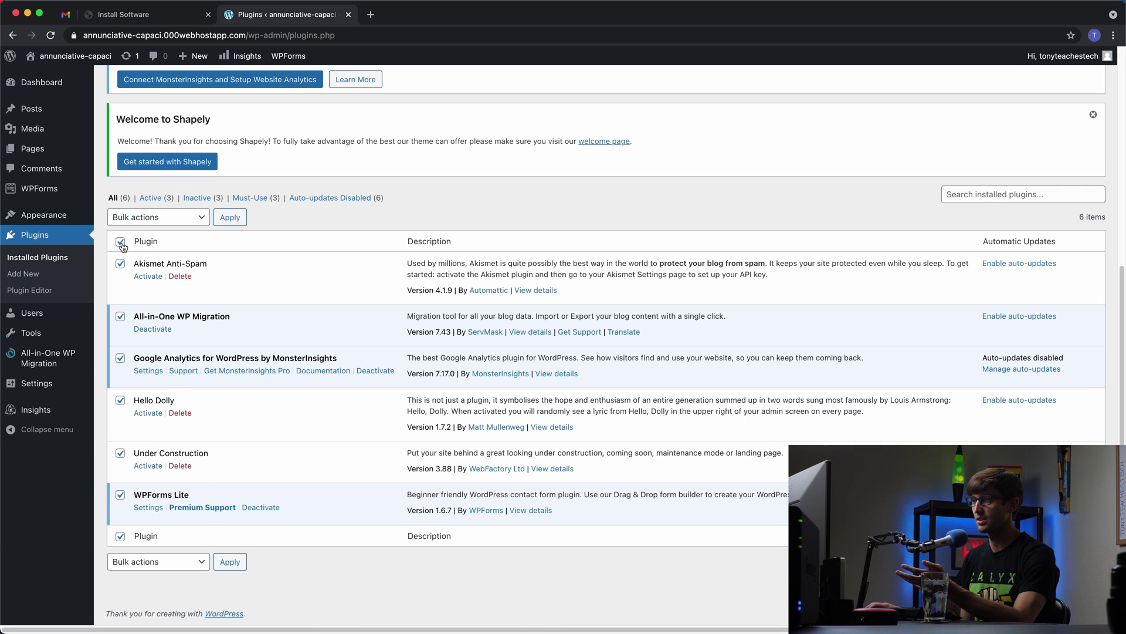
{"action": "left_click", "coordinate": [151, 218]}
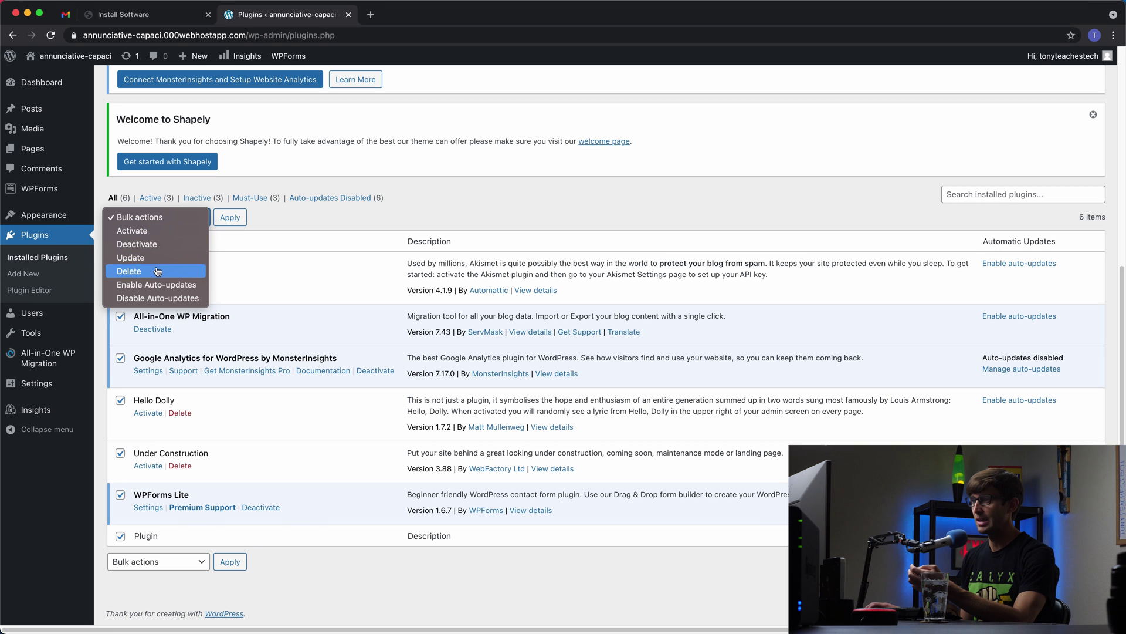
{"action": "left_click", "coordinate": [155, 244]}
{"action": "left_click", "coordinate": [229, 217]}
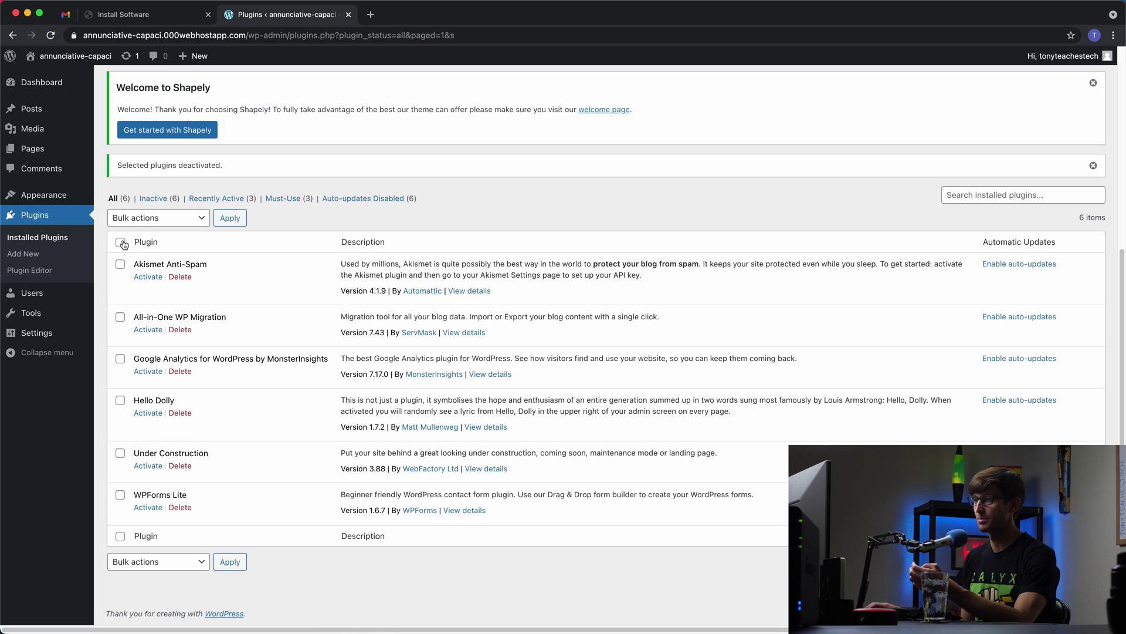
Step: Bulk-delete all six plugins and confirm the deletion with OK
{"action": "left_click", "coordinate": [121, 243]}
{"action": "left_click", "coordinate": [147, 218]}
{"action": "left_click", "coordinate": [146, 272]}
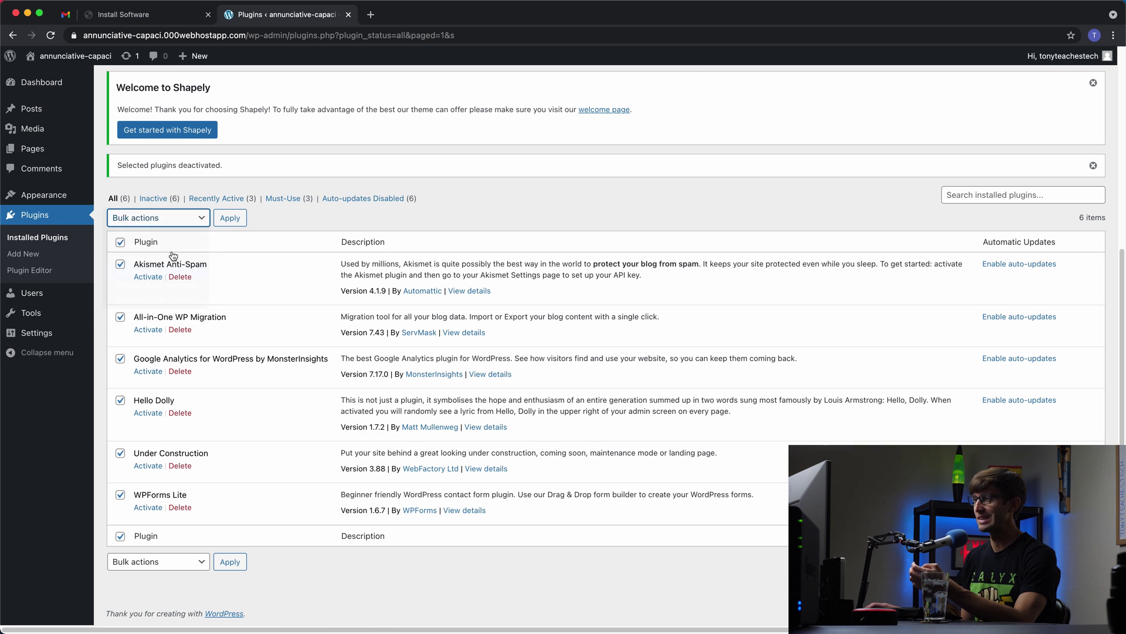
{"action": "left_click", "coordinate": [230, 219]}
{"action": "left_click", "coordinate": [679, 112]}
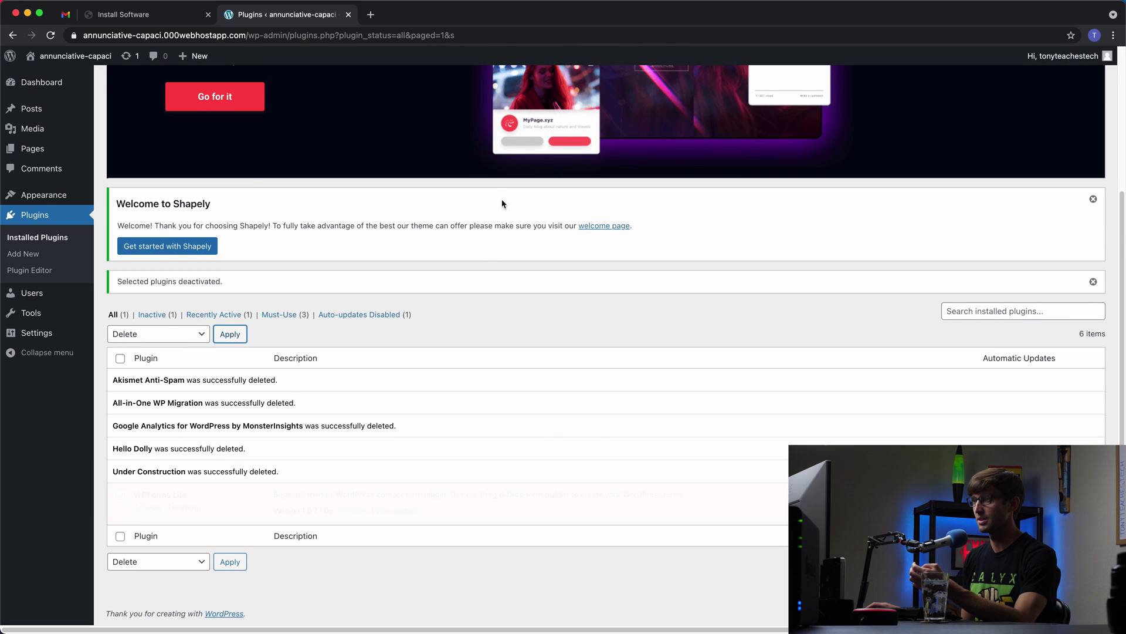
{"action": "scroll", "coordinate": [352, 228], "scroll_direction": "up", "scroll_amount": 1}
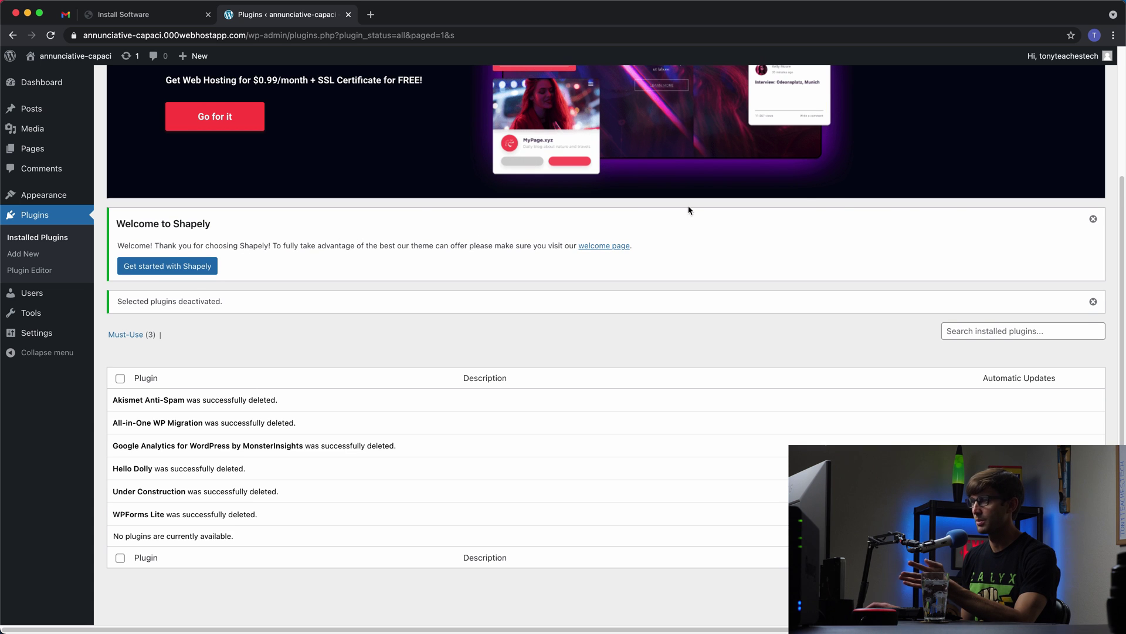
{"action": "scroll", "coordinate": [2, 217], "scroll_direction": "up", "scroll_amount": 5}
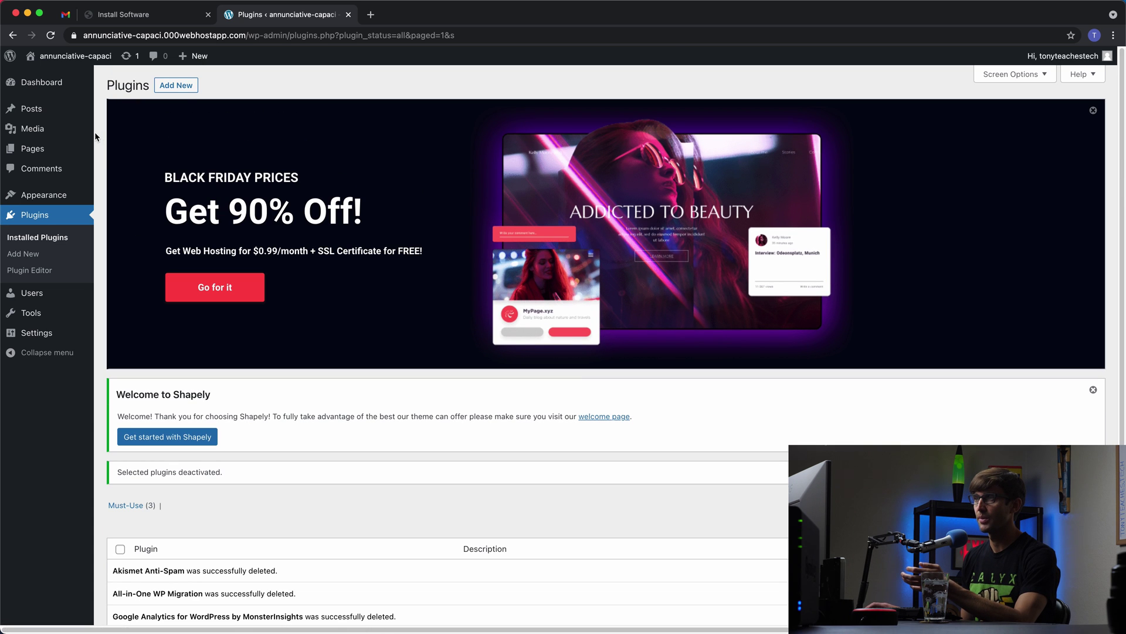
Step: Preview the live site's front page, then go back to the admin Plugins page
{"action": "mouse_move", "coordinate": [80, 114]}
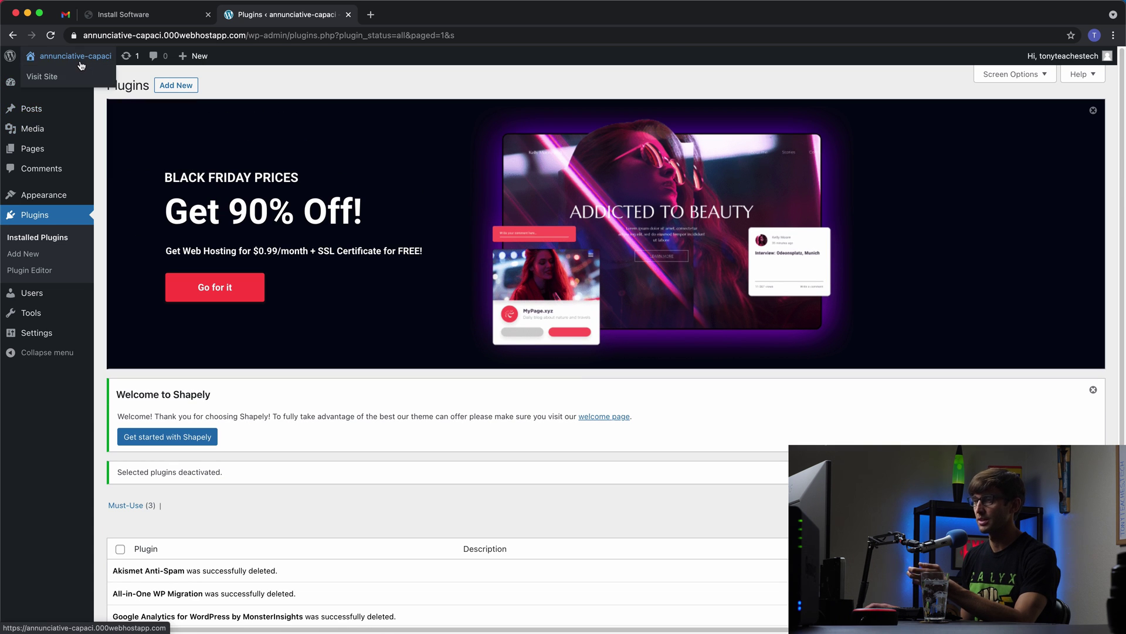
{"action": "left_click", "coordinate": [80, 58]}
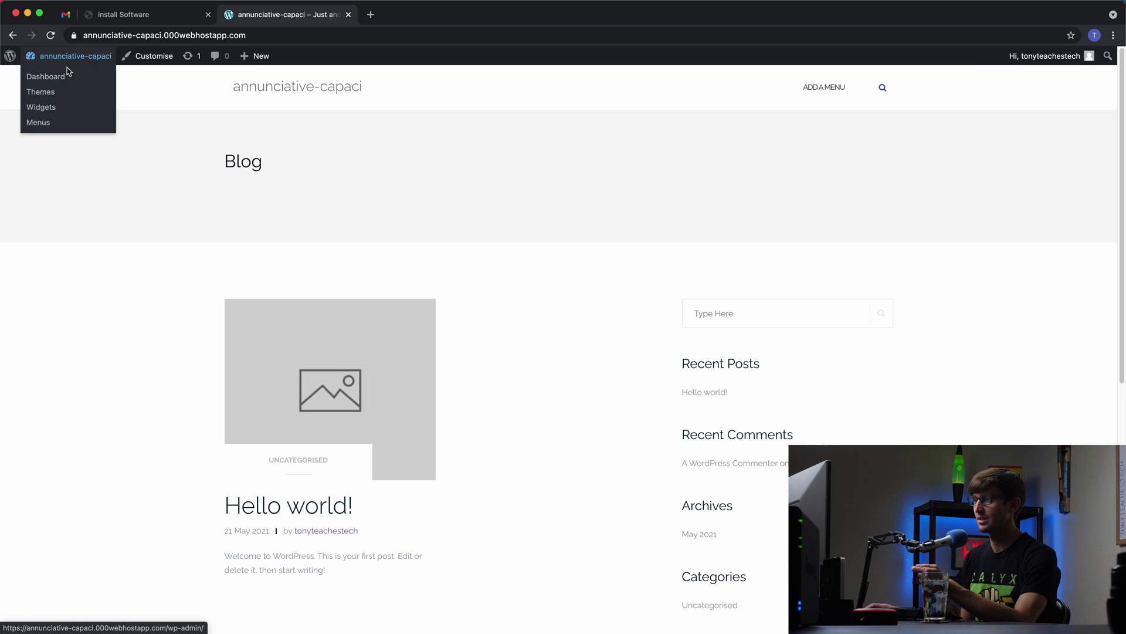
{"action": "scroll", "coordinate": [597, 306], "scroll_direction": "down", "scroll_amount": 10}
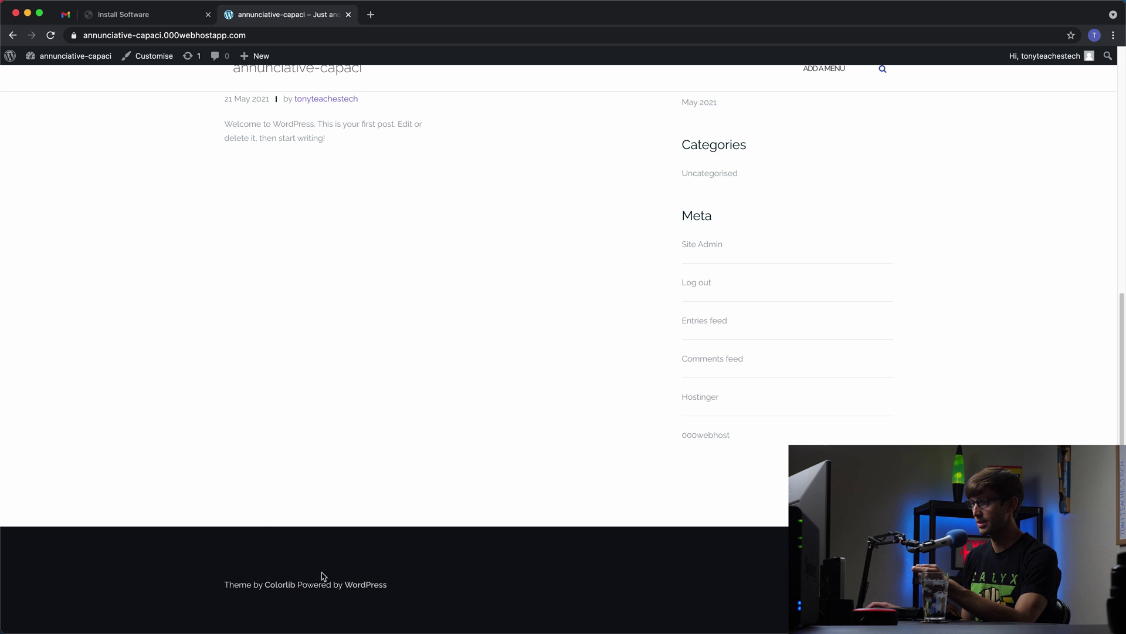
{"action": "scroll", "coordinate": [446, 331], "scroll_direction": "up", "scroll_amount": 10}
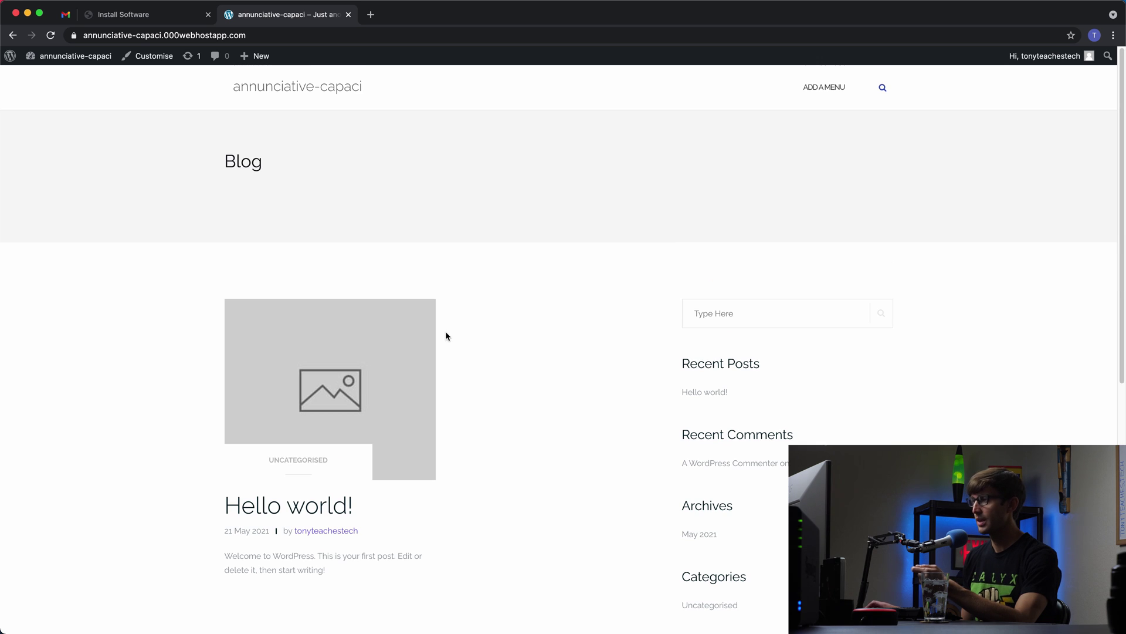
{"action": "left_click", "coordinate": [11, 37]}
Step: Activate Twenty Twenty-One under Appearance > Themes, view the live site, then return to 000webhost
{"action": "mouse_move", "coordinate": [71, 319]}
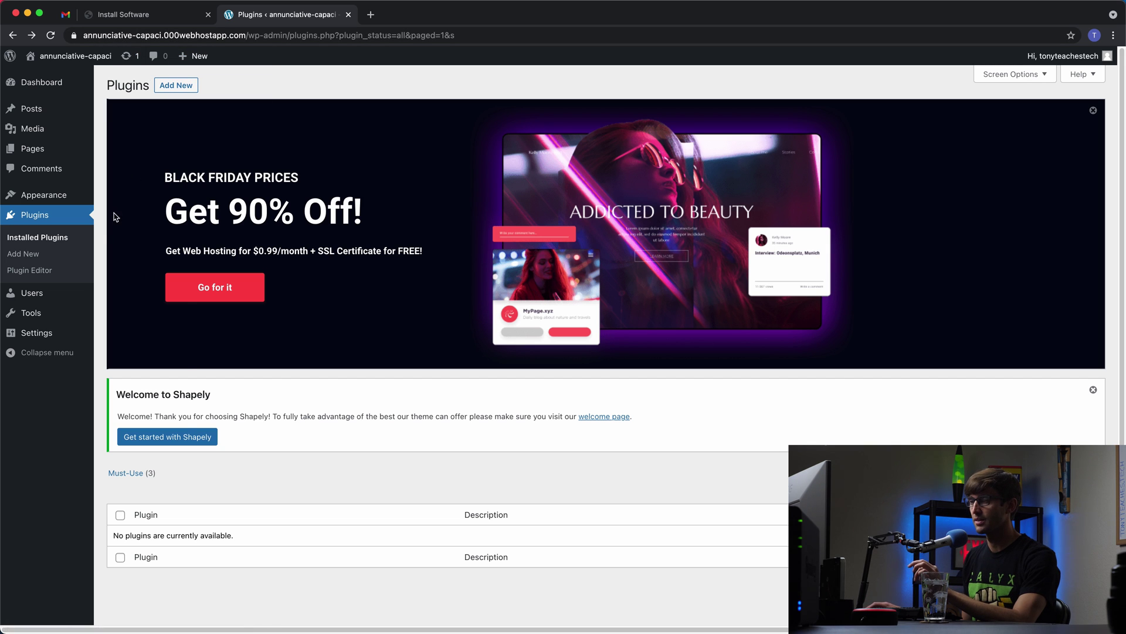
{"action": "mouse_move", "coordinate": [39, 310]}
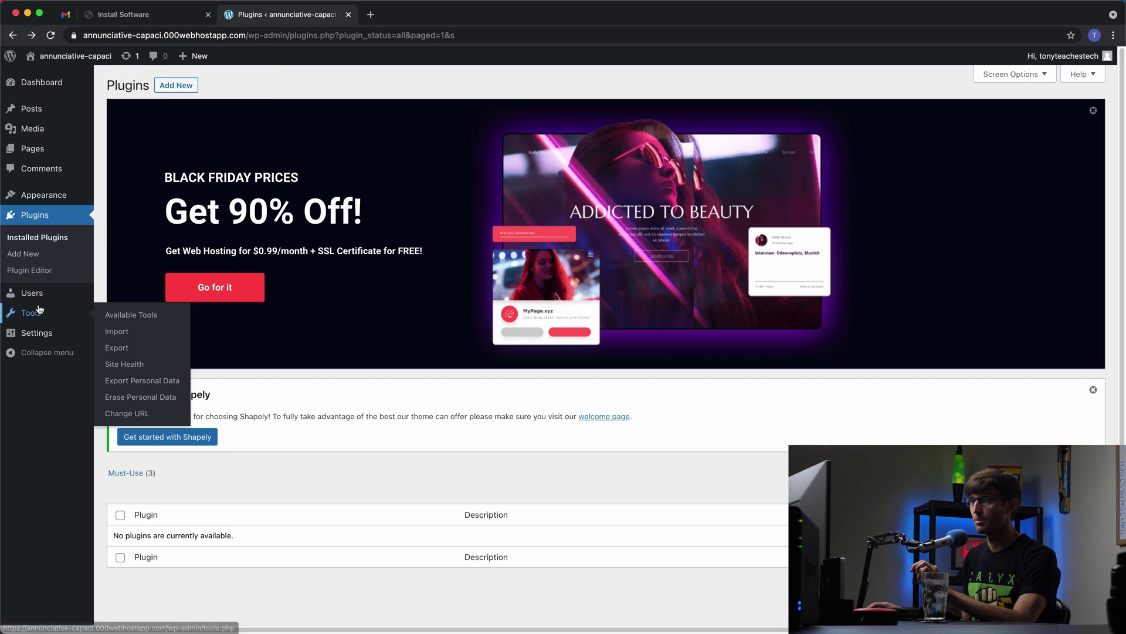
{"action": "left_click", "coordinate": [35, 194]}
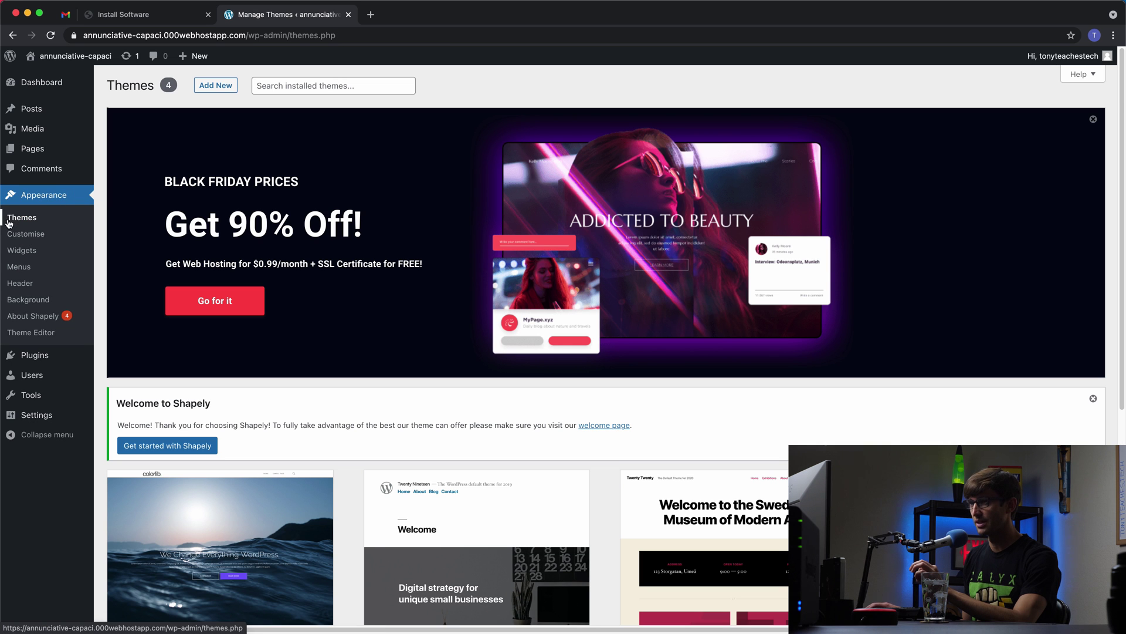
{"action": "scroll", "coordinate": [329, 411], "scroll_direction": "down", "scroll_amount": 5}
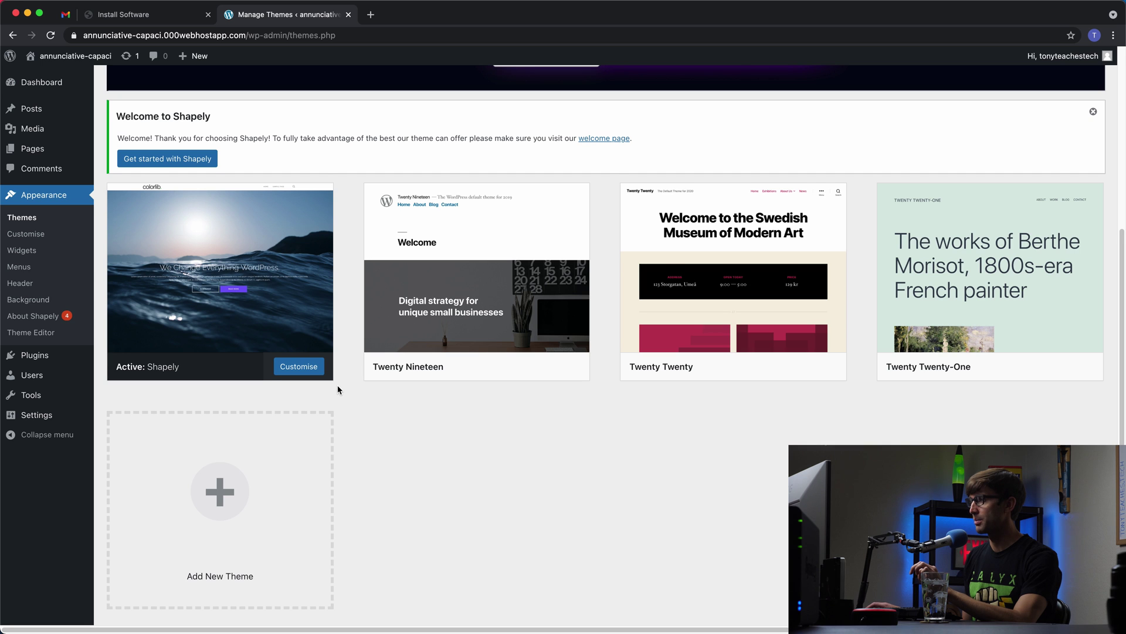
{"action": "scroll", "coordinate": [336, 385], "scroll_direction": "up", "scroll_amount": 2}
{"action": "mouse_move", "coordinate": [403, 384]}
{"action": "mouse_move", "coordinate": [956, 283]}
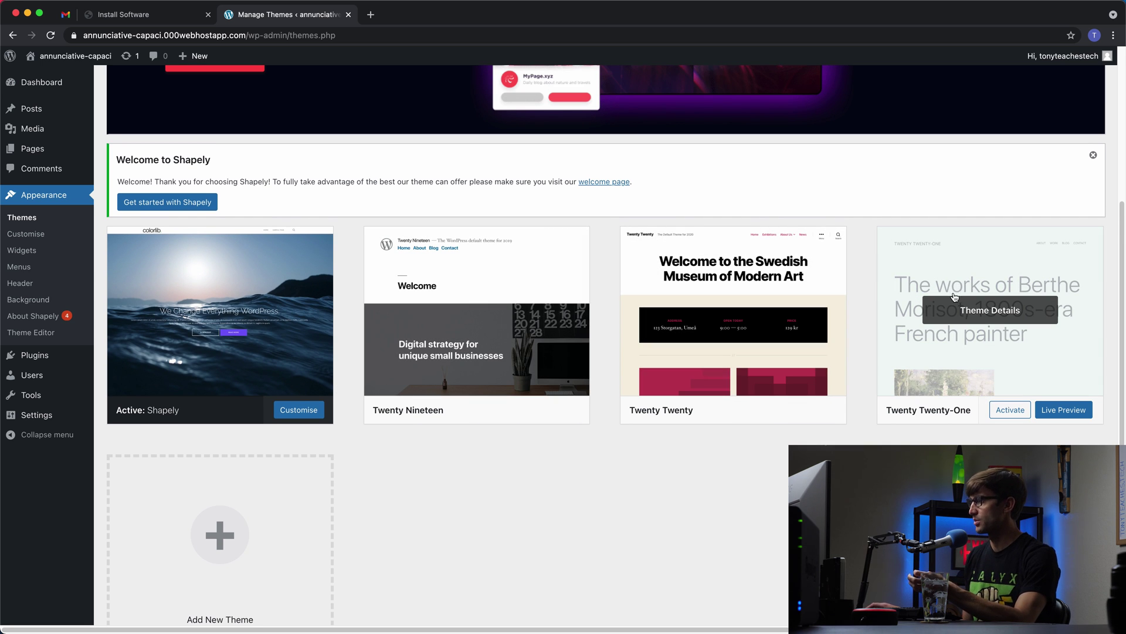
{"action": "left_click", "coordinate": [1022, 409]}
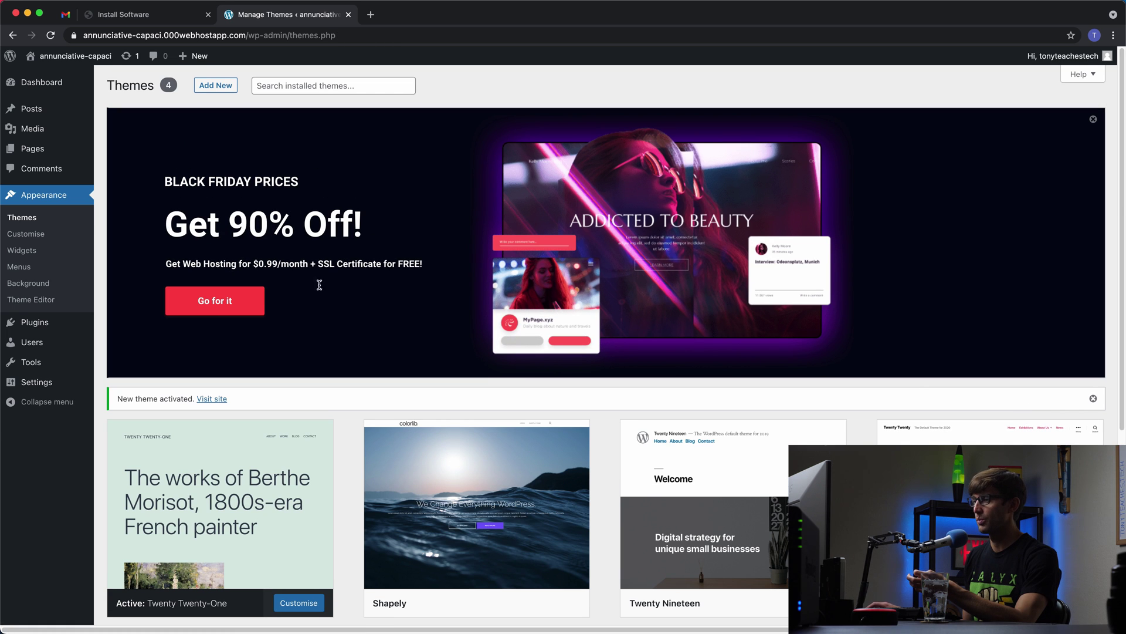
{"action": "left_click", "coordinate": [71, 63]}
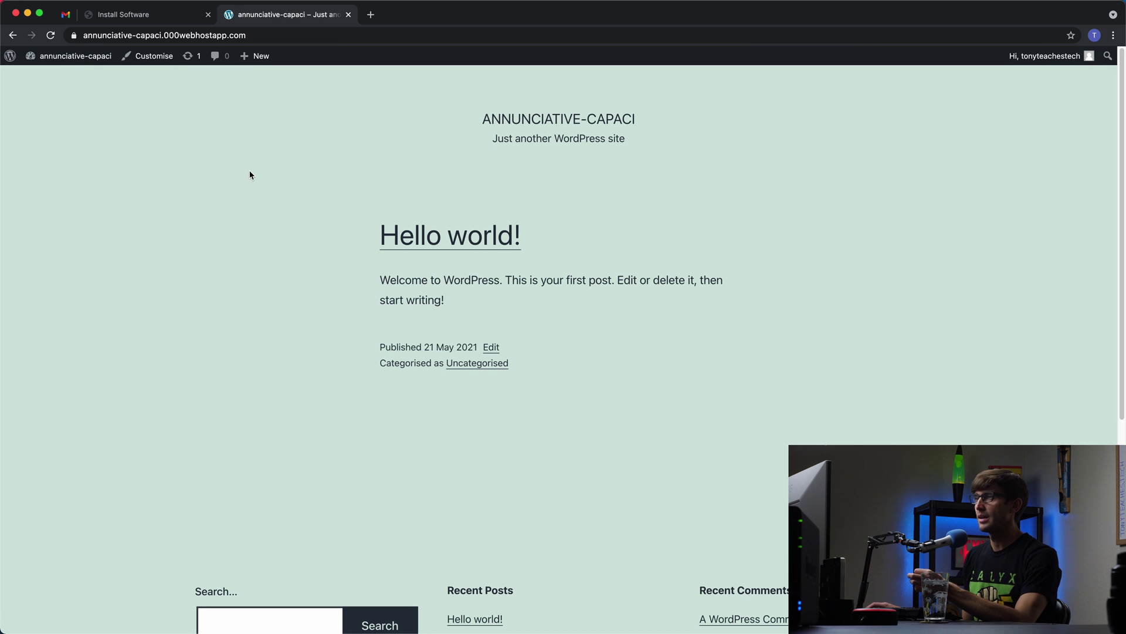
{"action": "left_click", "coordinate": [149, 16]}
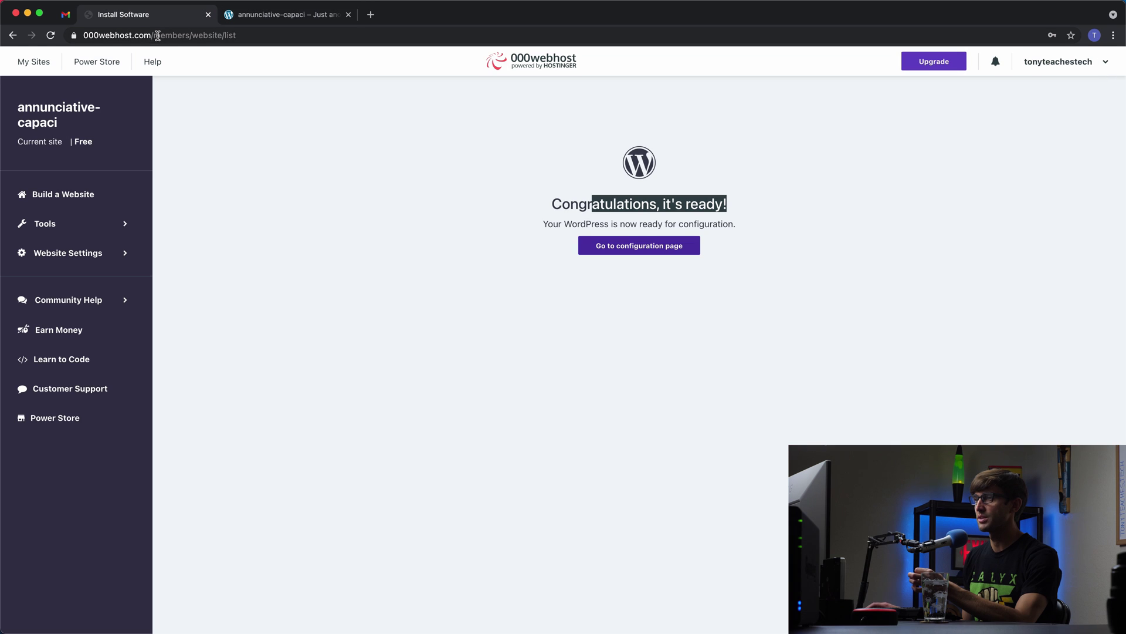
Step: Open the site's Set Web Address page and check the site's subdomain on the WordPress tab
{"action": "left_click", "coordinate": [91, 224]}
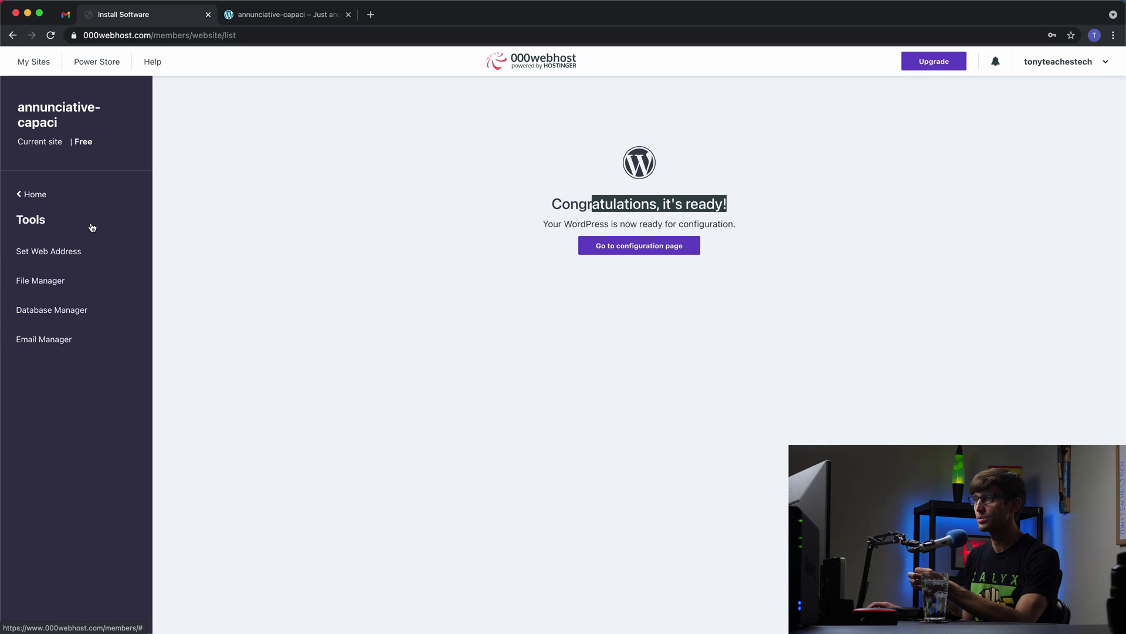
{"action": "left_click", "coordinate": [48, 257]}
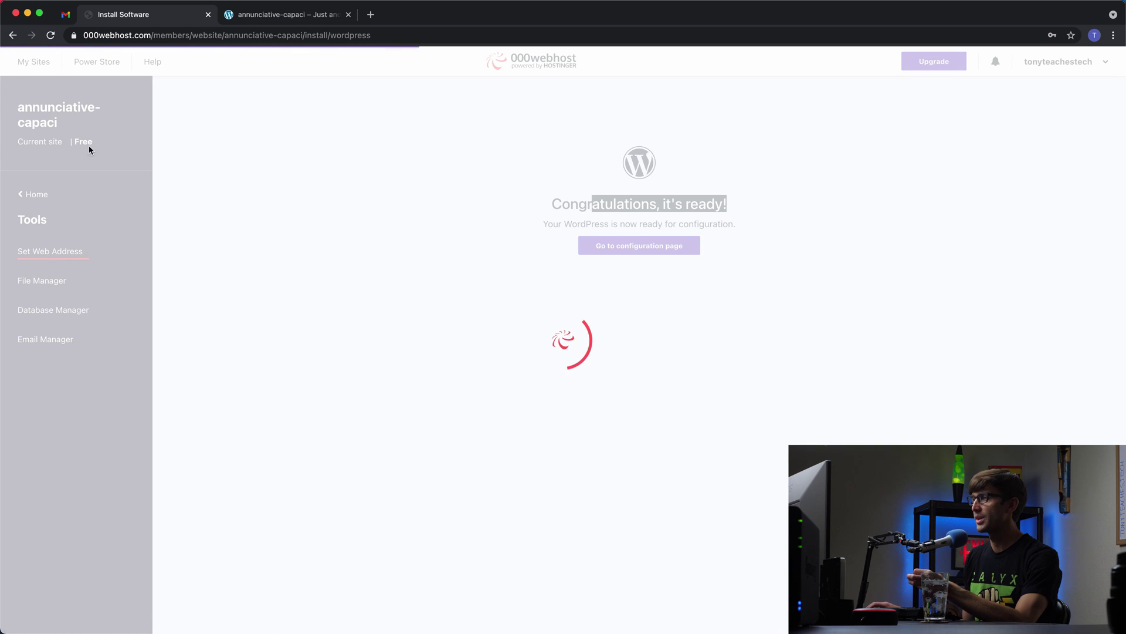
{"action": "left_click", "coordinate": [256, 14]}
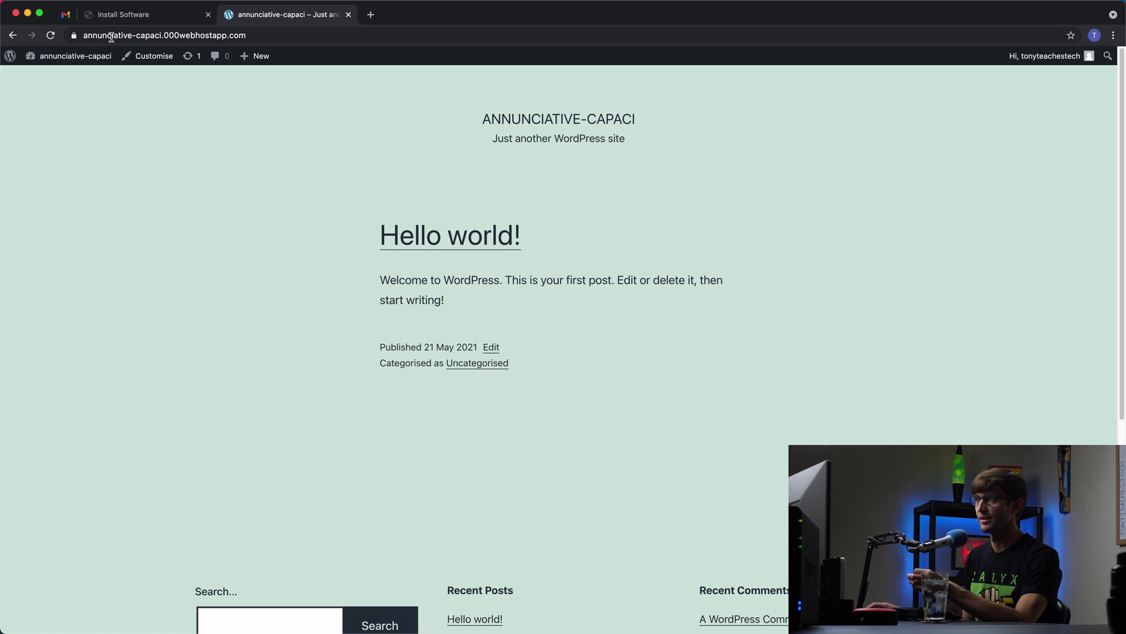
{"action": "double_click", "coordinate": [163, 36]}
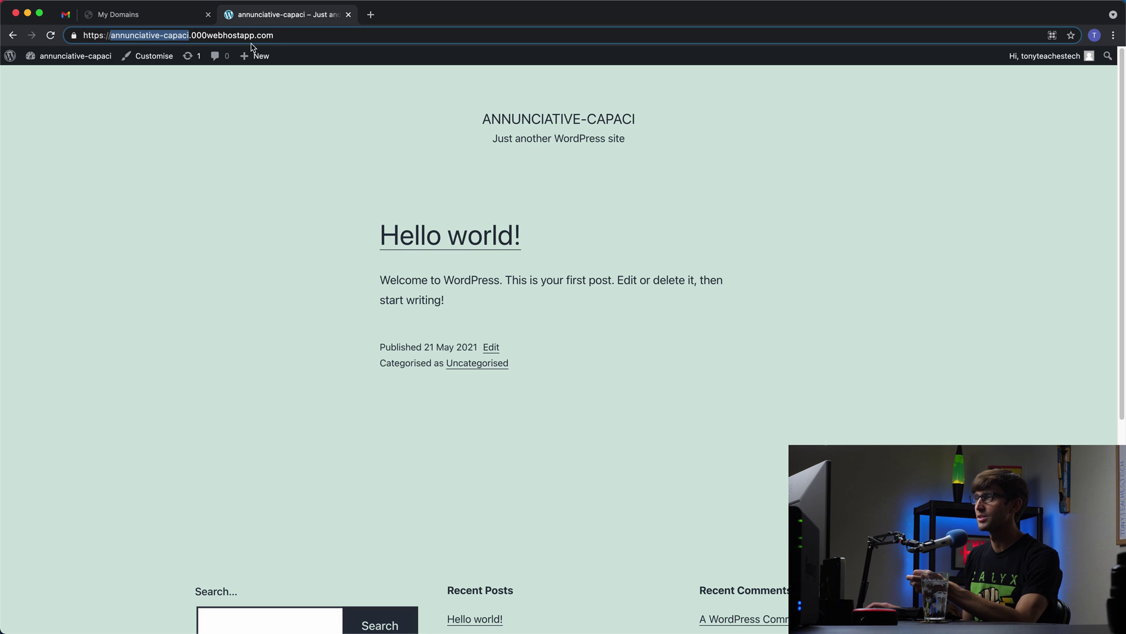
{"action": "left_click", "coordinate": [187, 21]}
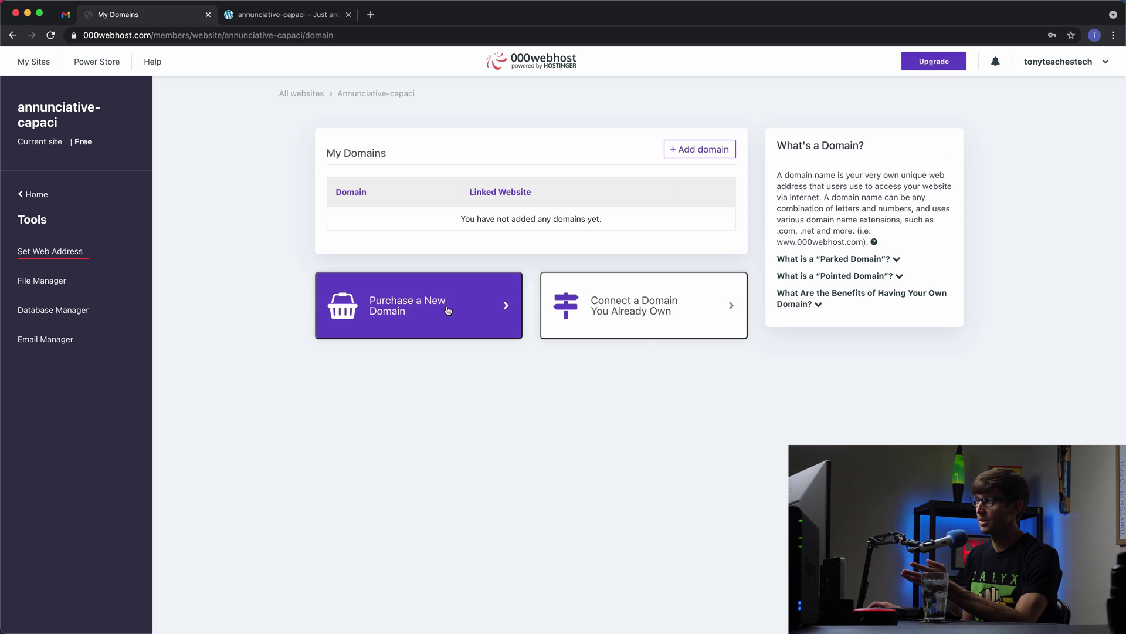
Step: Start parking a new domain, then cancel without adding one
{"action": "left_click", "coordinate": [695, 148]}
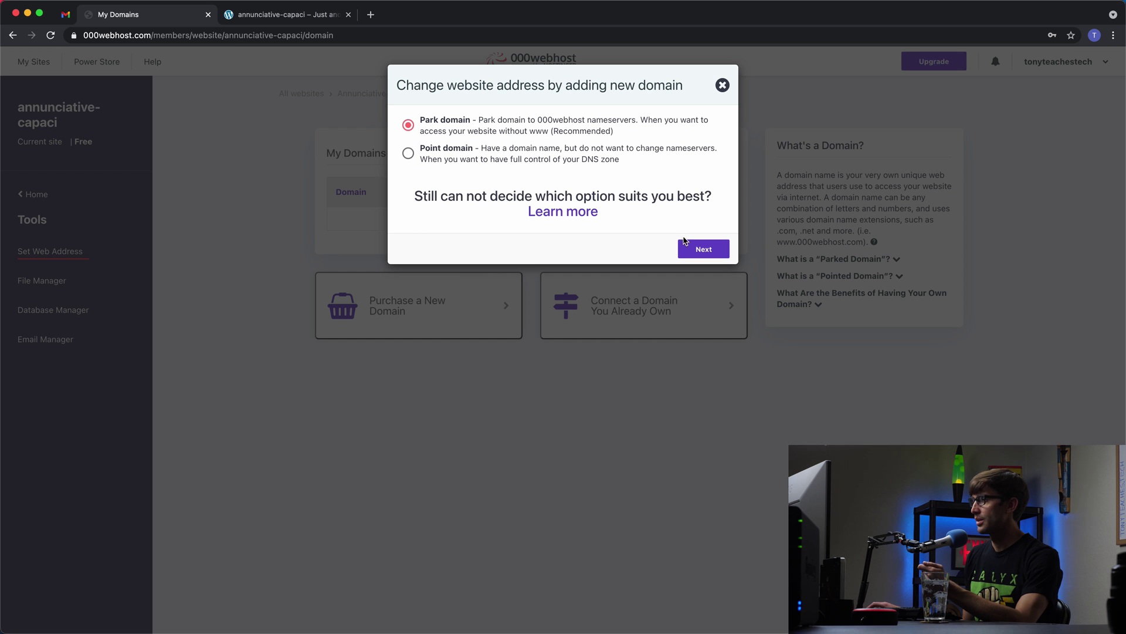
{"action": "left_click", "coordinate": [688, 246]}
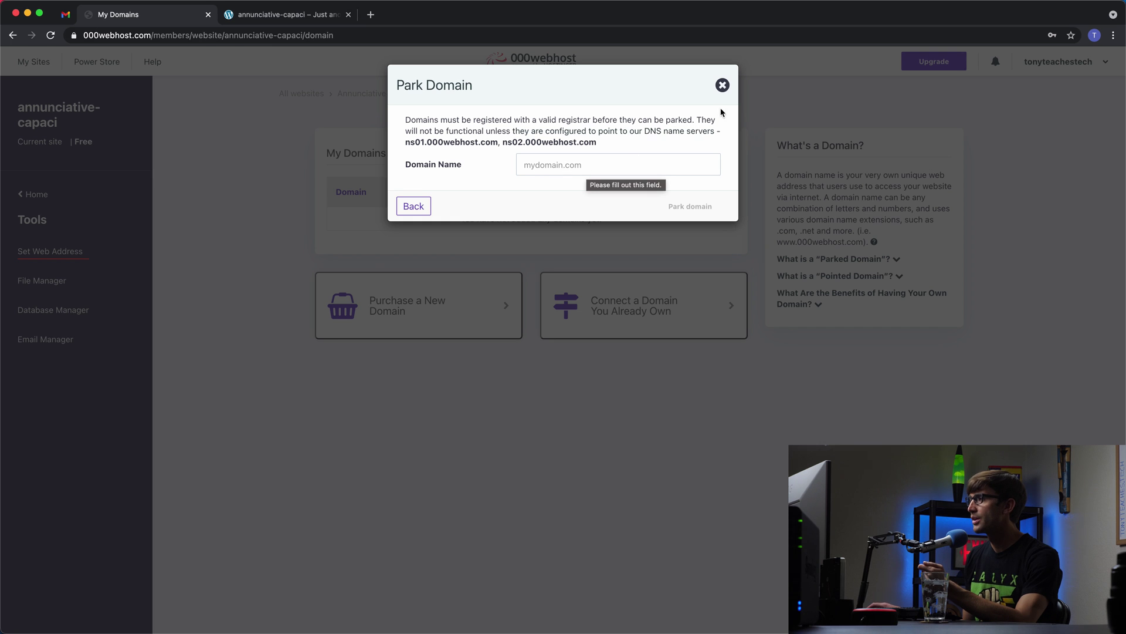
{"action": "left_click", "coordinate": [724, 87]}
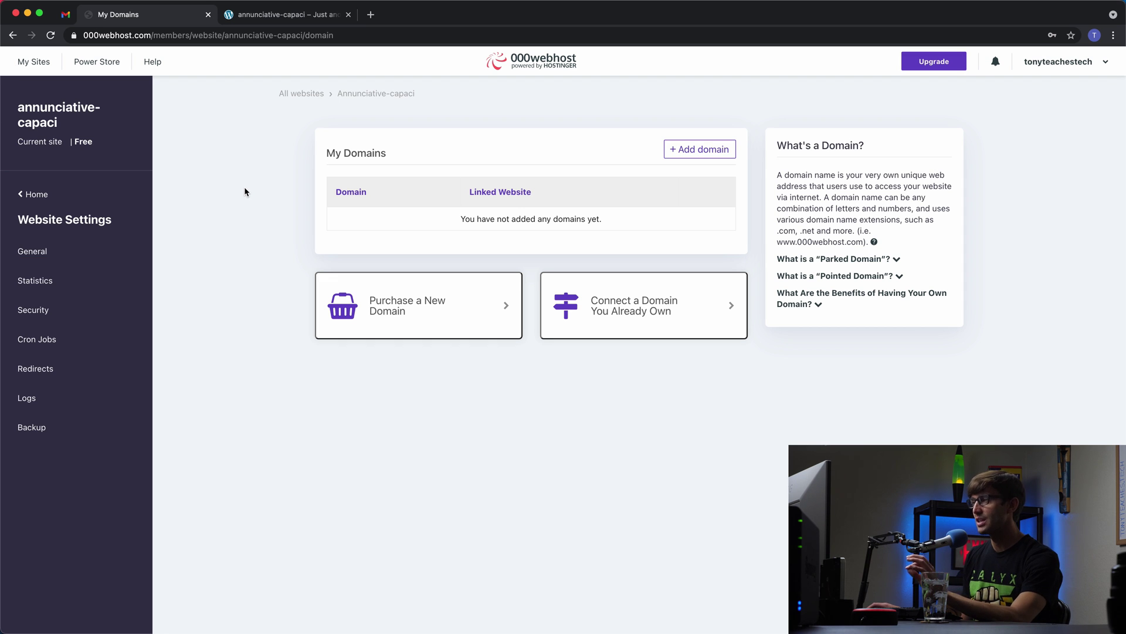
{"action": "left_click", "coordinate": [43, 195]}
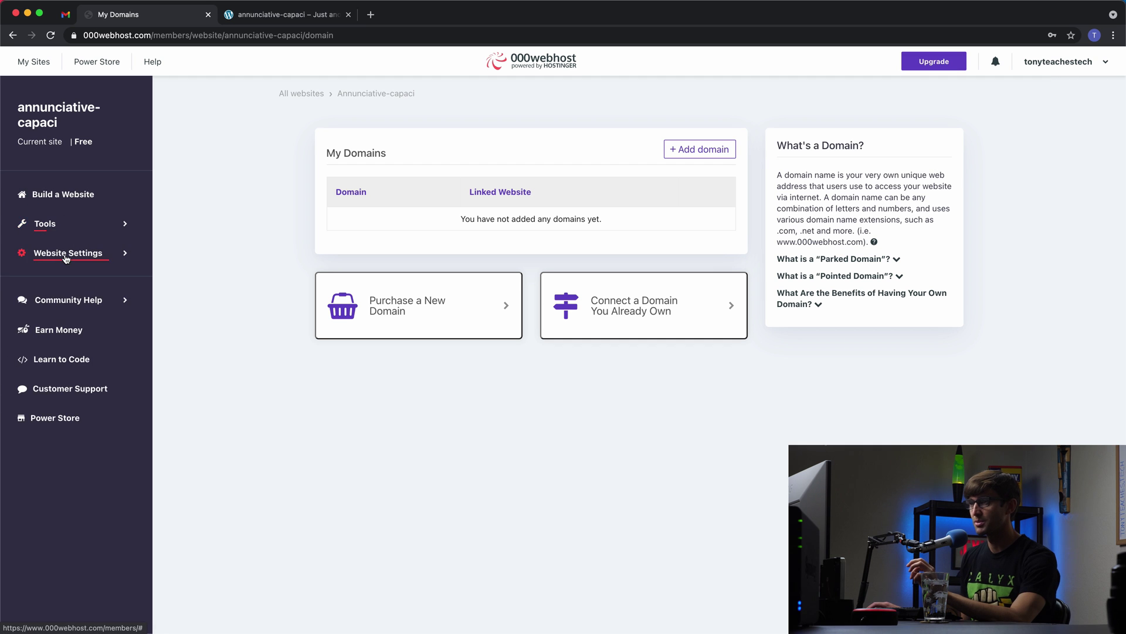
{"action": "left_click", "coordinate": [45, 252]}
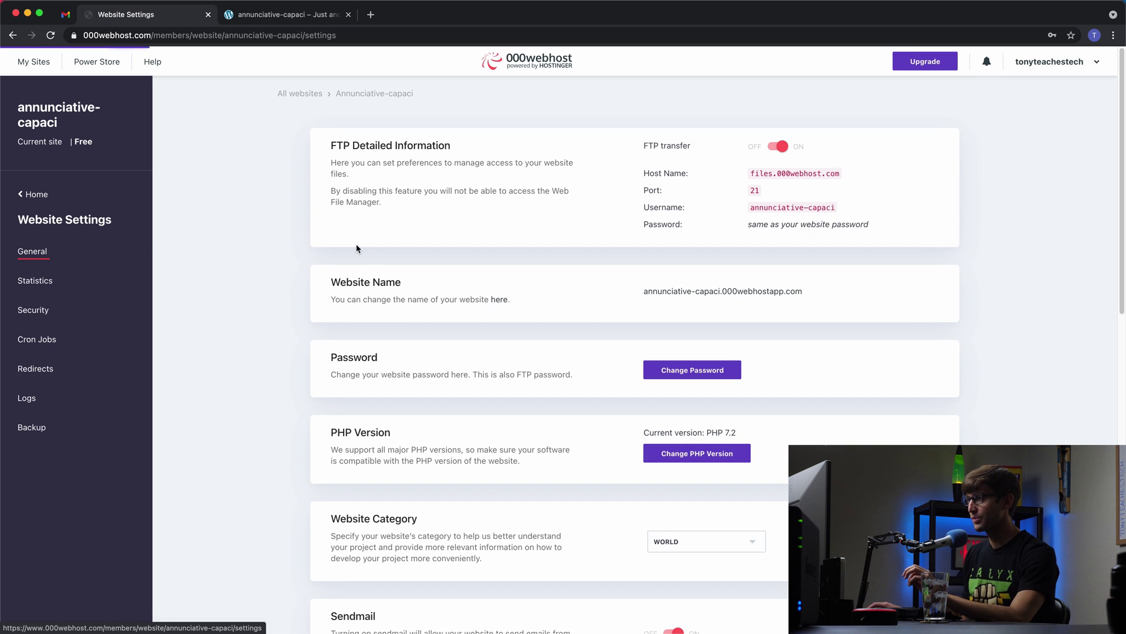
{"action": "left_click_drag", "start_coordinate": [351, 281], "coordinate": [721, 297]}
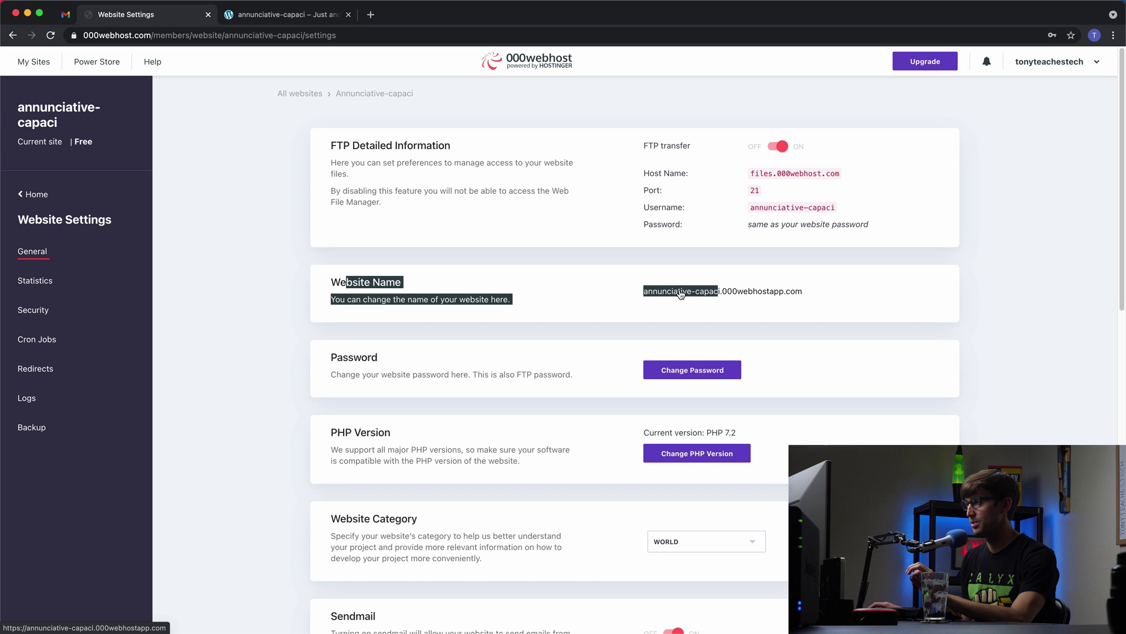
{"action": "left_click", "coordinate": [629, 304]}
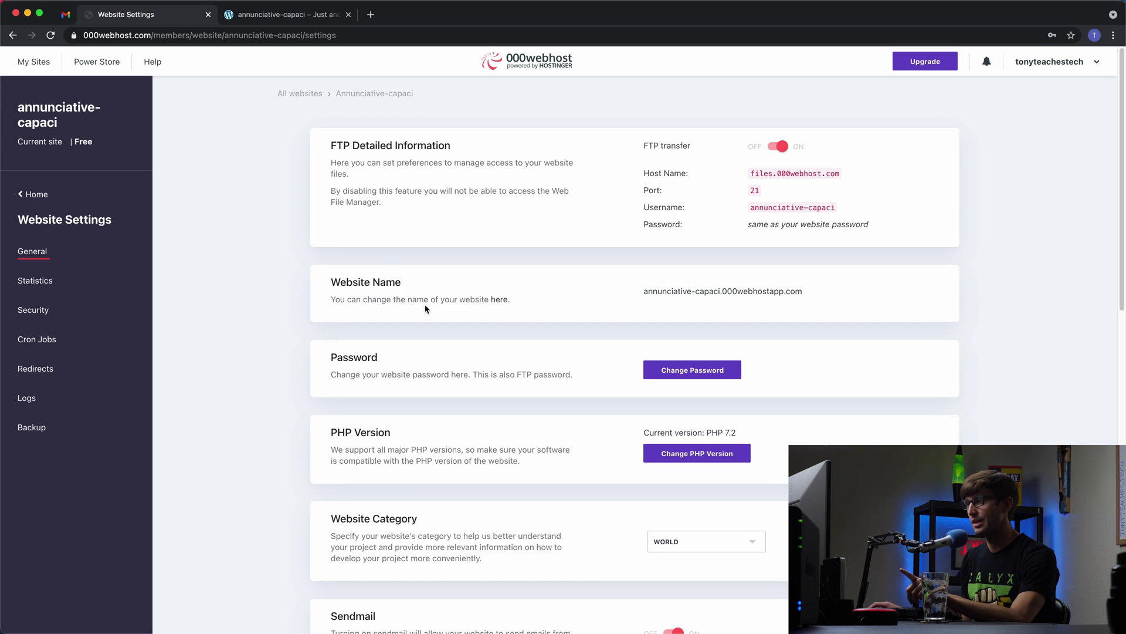
{"action": "left_click", "coordinate": [500, 301]}
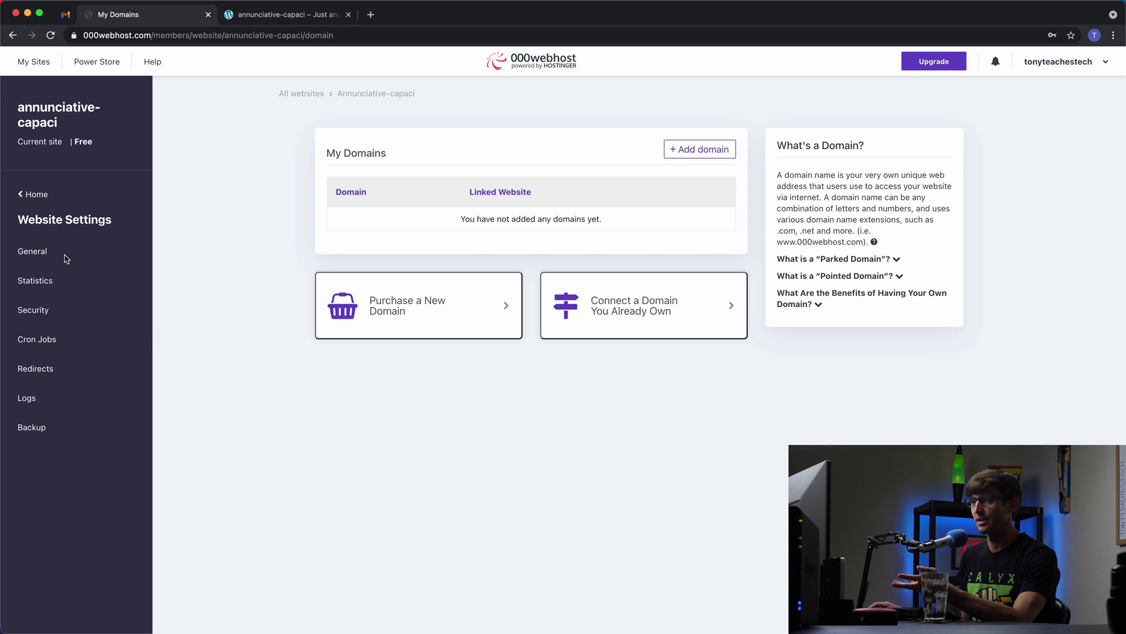
Step: Review the General website settings, including the 50 emails-per-day limit, then view Statistics
{"action": "left_click", "coordinate": [35, 249]}
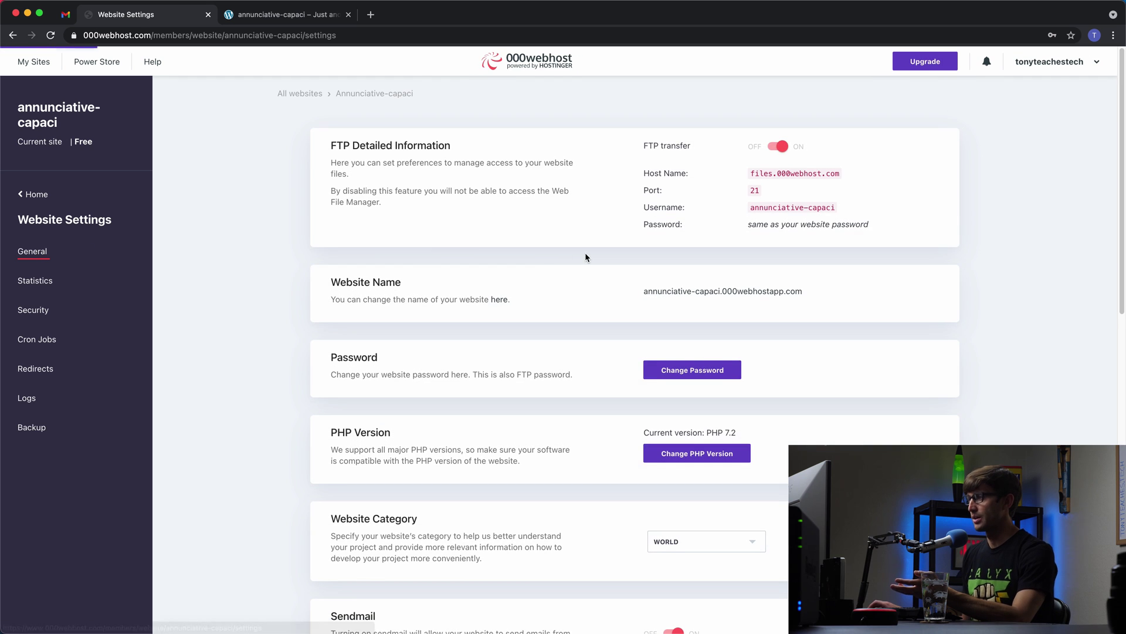
{"action": "scroll", "coordinate": [540, 281], "scroll_direction": "down", "scroll_amount": 1}
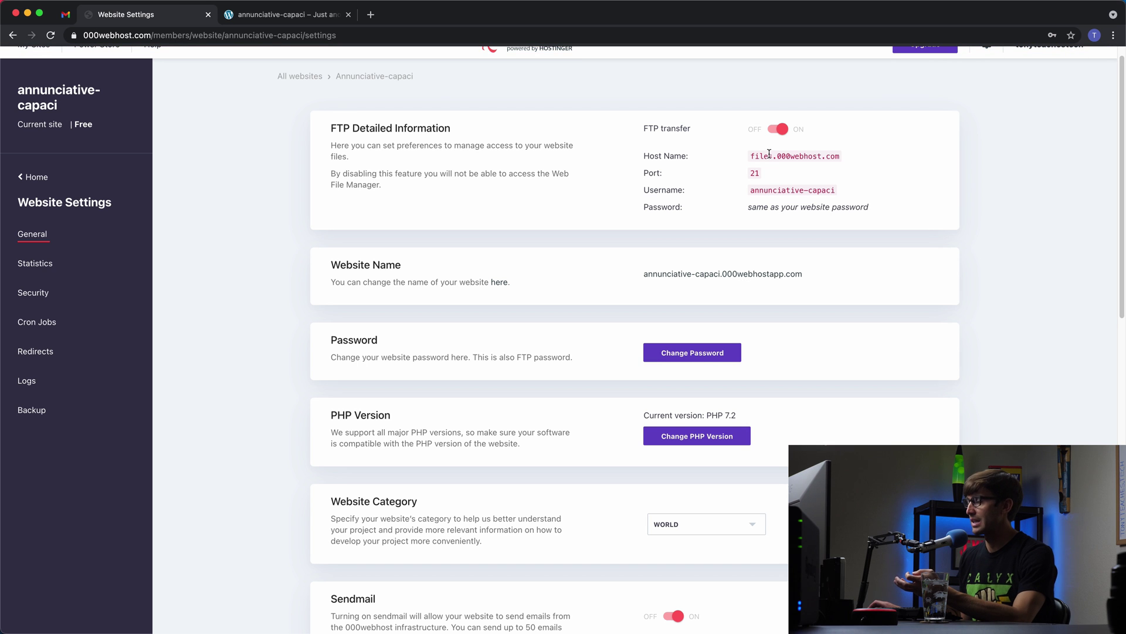
{"action": "scroll", "coordinate": [730, 196], "scroll_direction": "down", "scroll_amount": 1}
{"action": "scroll", "coordinate": [586, 282], "scroll_direction": "down", "scroll_amount": 3}
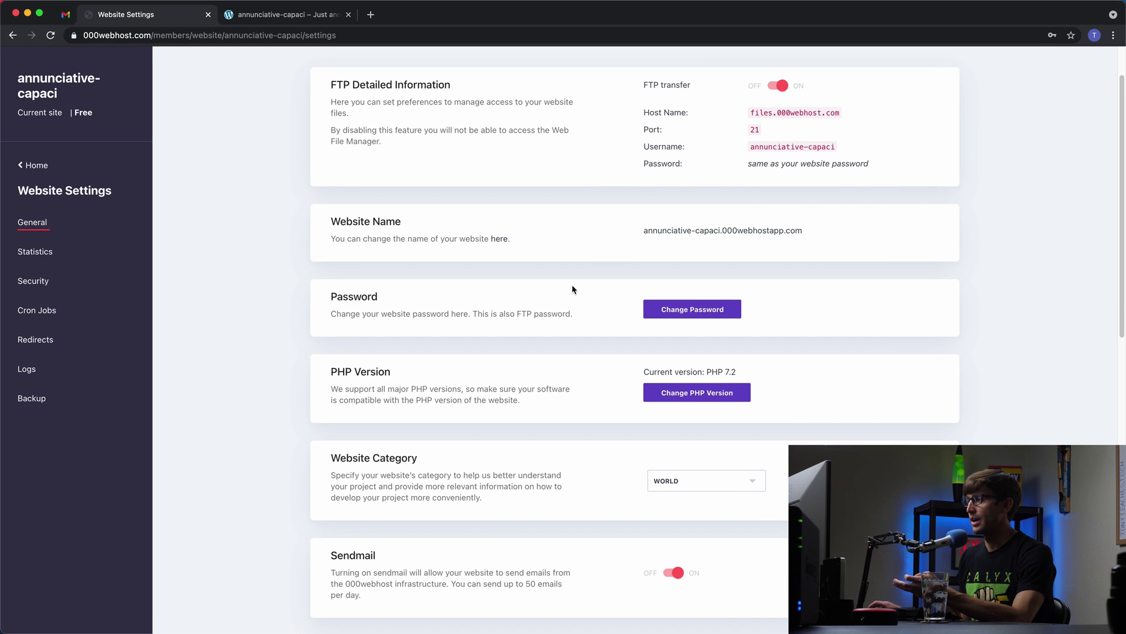
{"action": "scroll", "coordinate": [732, 282], "scroll_direction": "down", "scroll_amount": 2}
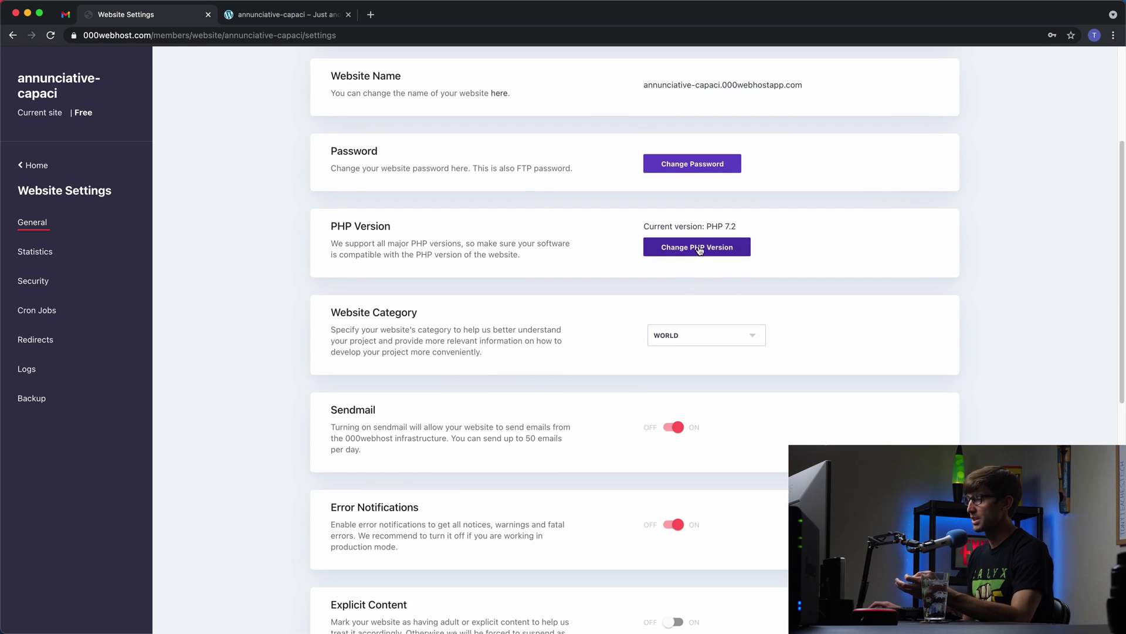
{"action": "scroll", "coordinate": [583, 327], "scroll_direction": "down", "scroll_amount": 6}
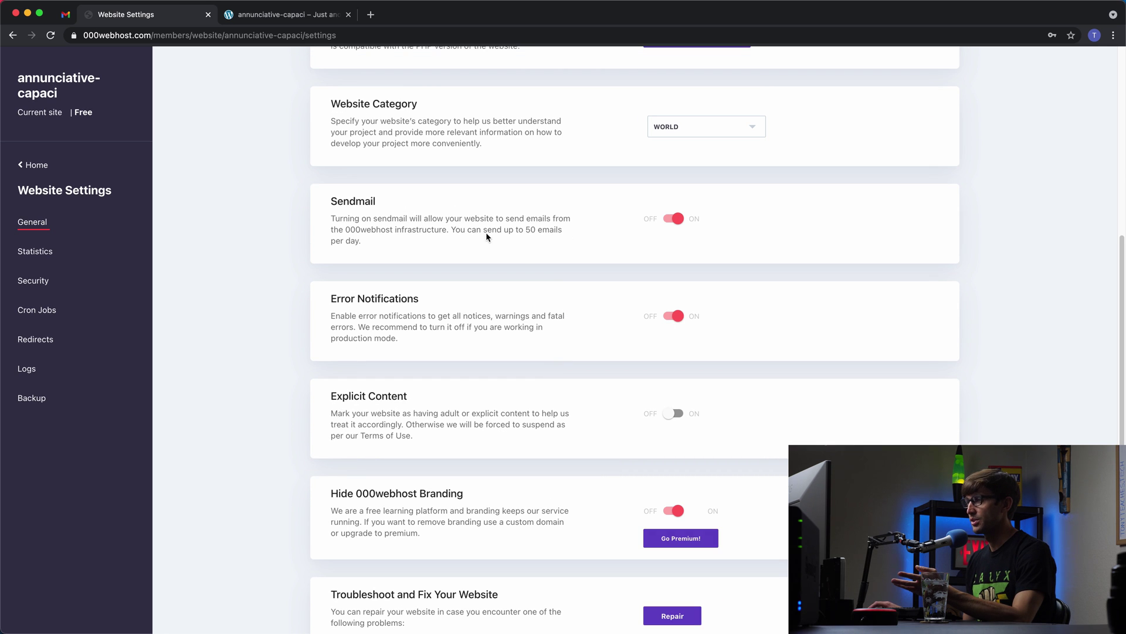
{"action": "left_click_drag", "start_coordinate": [483, 229], "coordinate": [576, 230]}
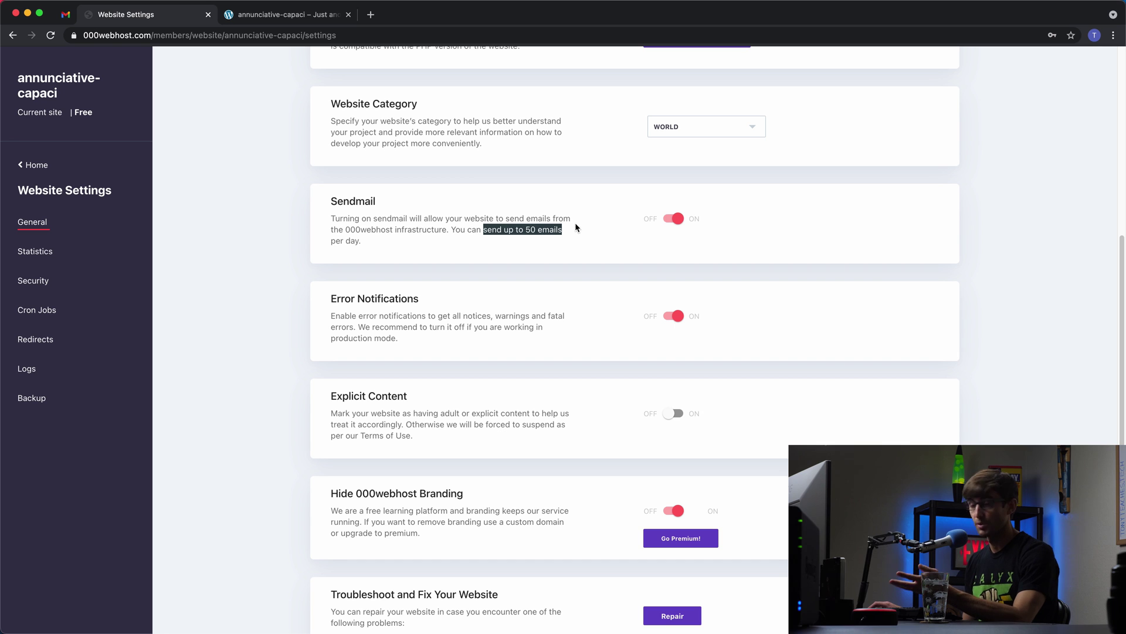
{"action": "scroll", "coordinate": [568, 302], "scroll_direction": "down", "scroll_amount": 6}
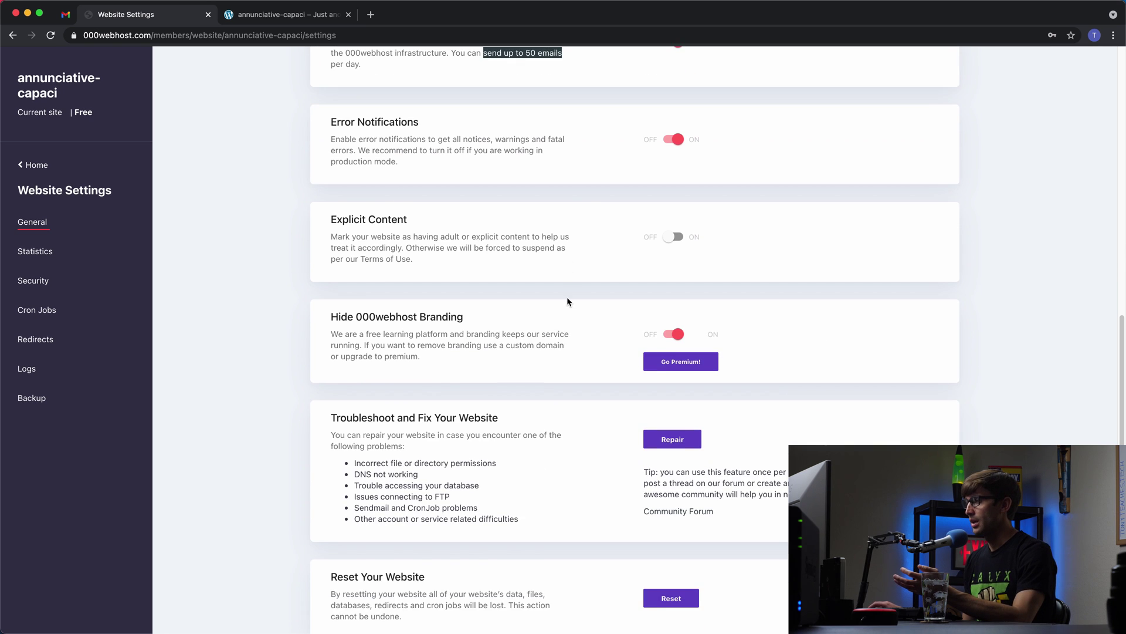
{"action": "scroll", "coordinate": [568, 301], "scroll_direction": "down", "scroll_amount": 3}
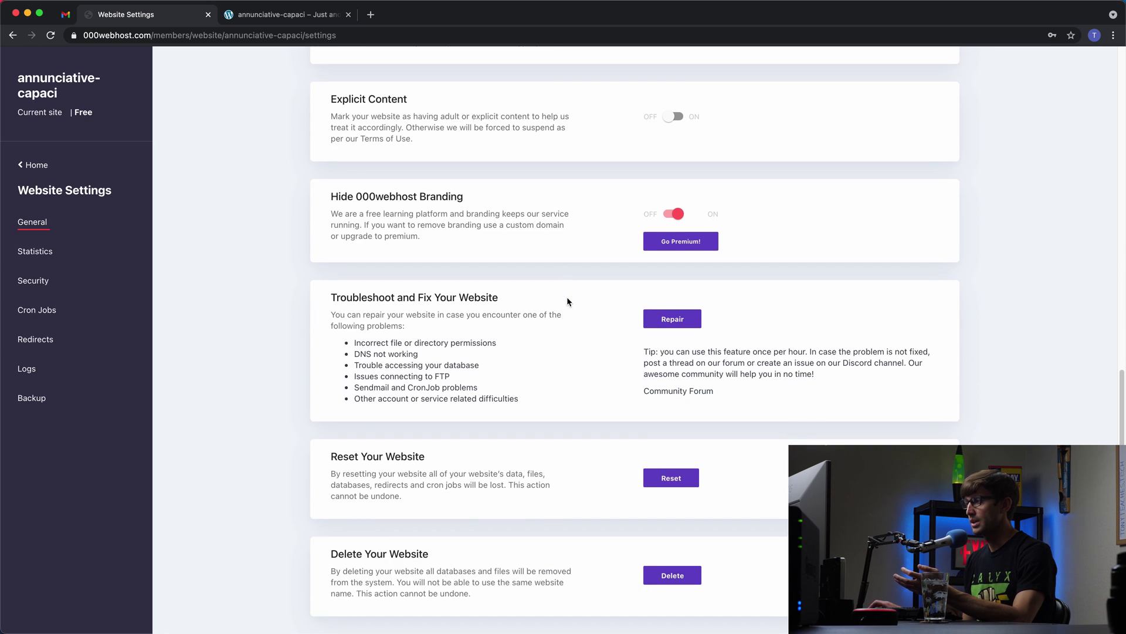
{"action": "left_click", "coordinate": [26, 254]}
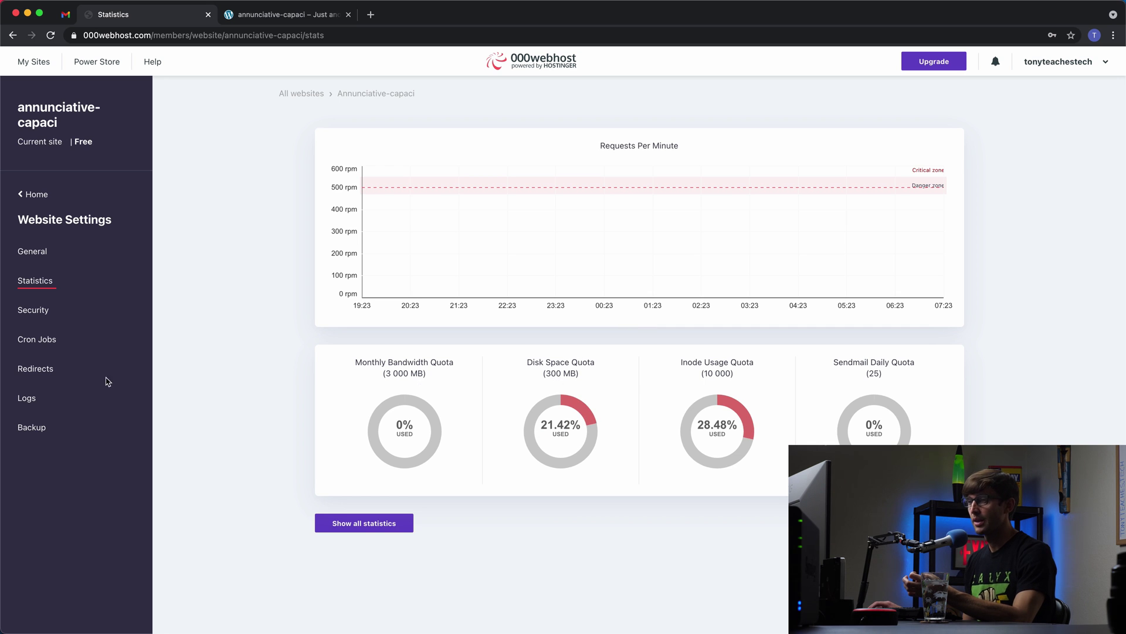
Step: Look over the empty Cron Jobs and Redirects pages, then return to General website settings
{"action": "left_click", "coordinate": [57, 342]}
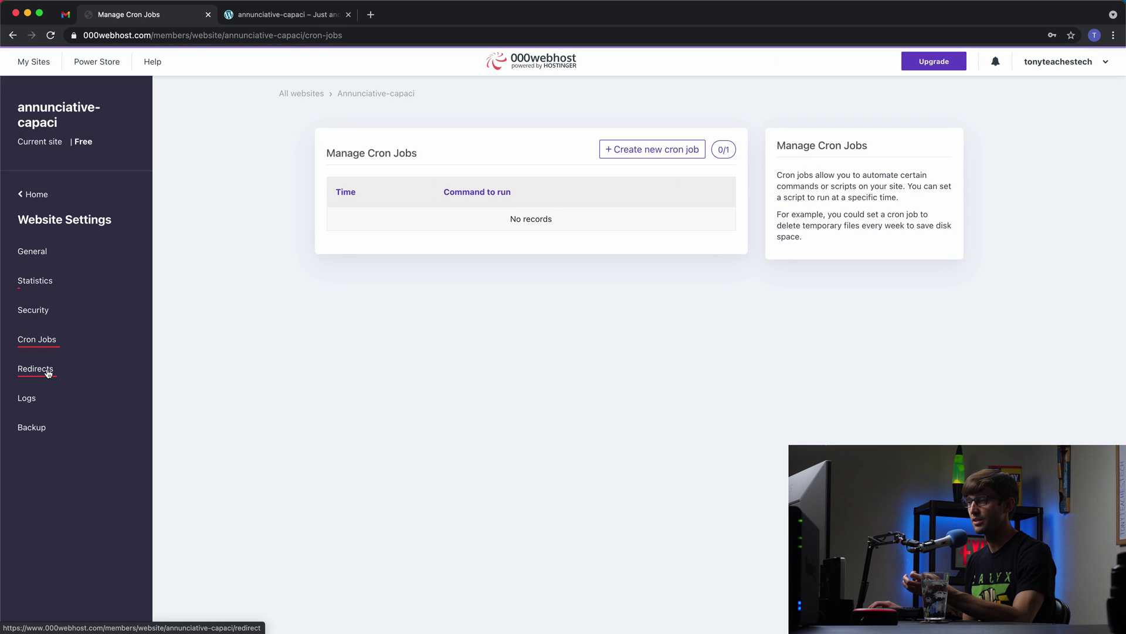
{"action": "left_click", "coordinate": [48, 370]}
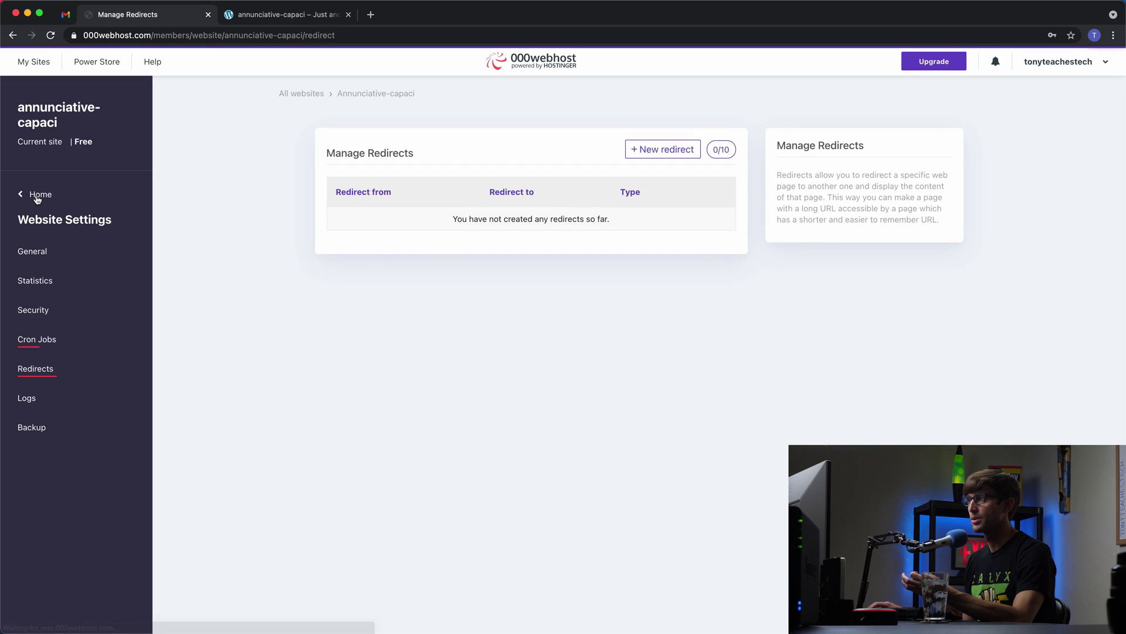
{"action": "left_click", "coordinate": [35, 196]}
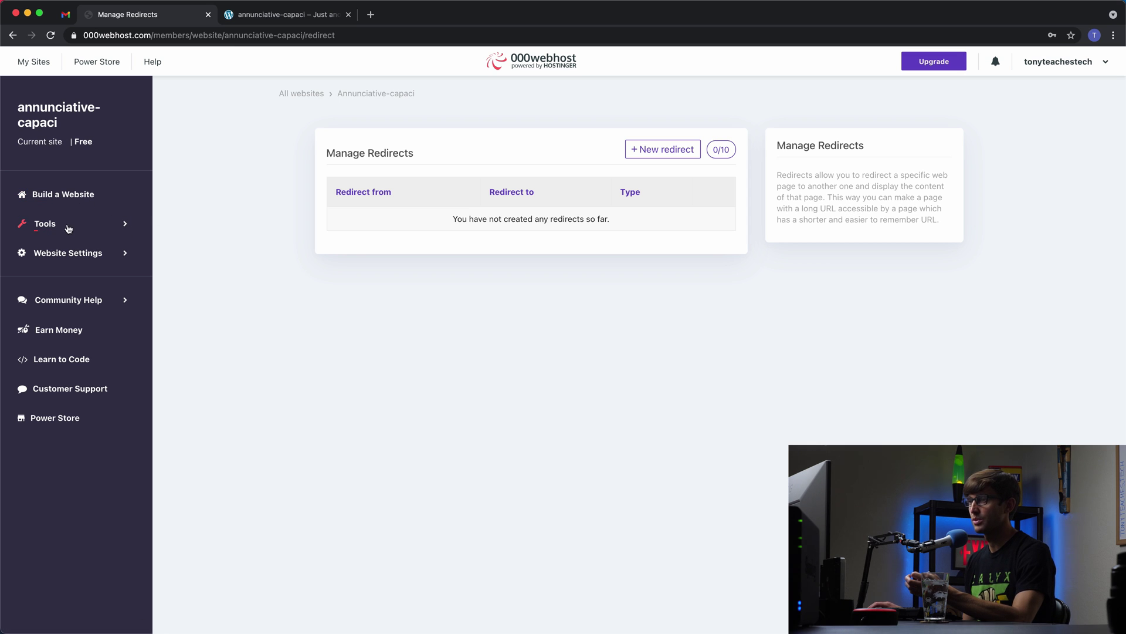
{"action": "left_click", "coordinate": [45, 258]}
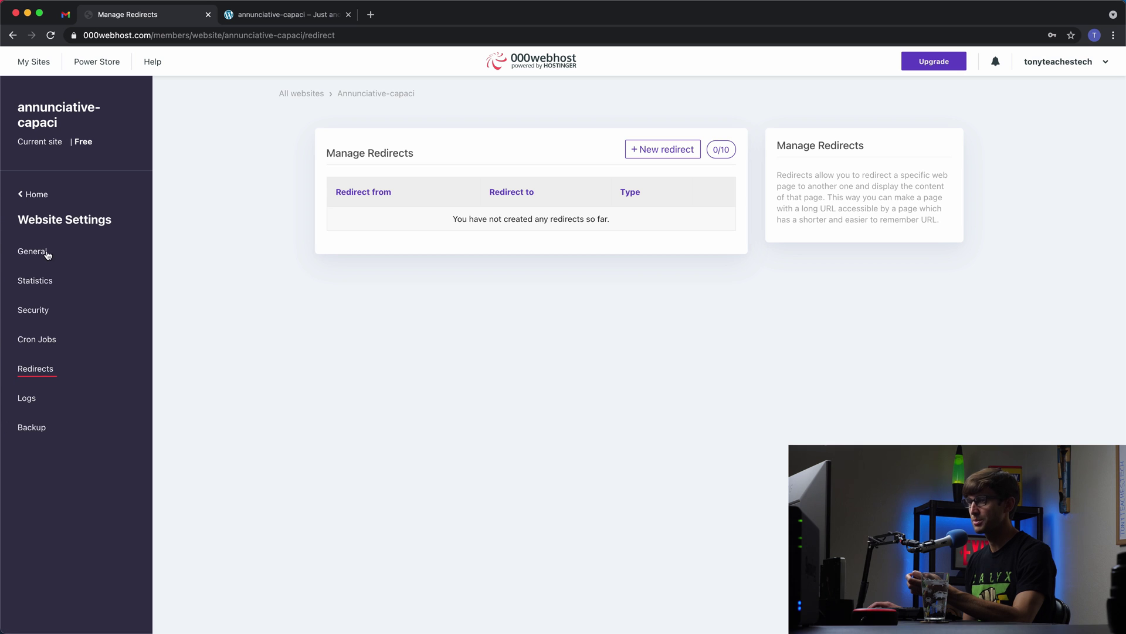
{"action": "left_click", "coordinate": [45, 253]}
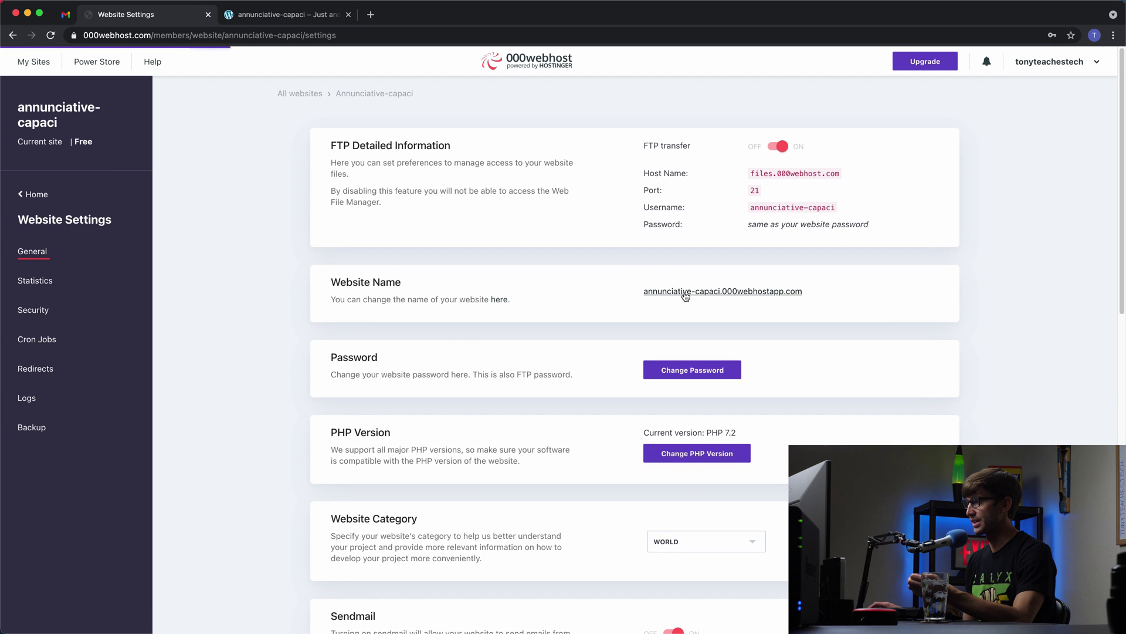
Step: Open the live WordPress site in a new tab and look at its front page
{"action": "left_click", "coordinate": [684, 291]}
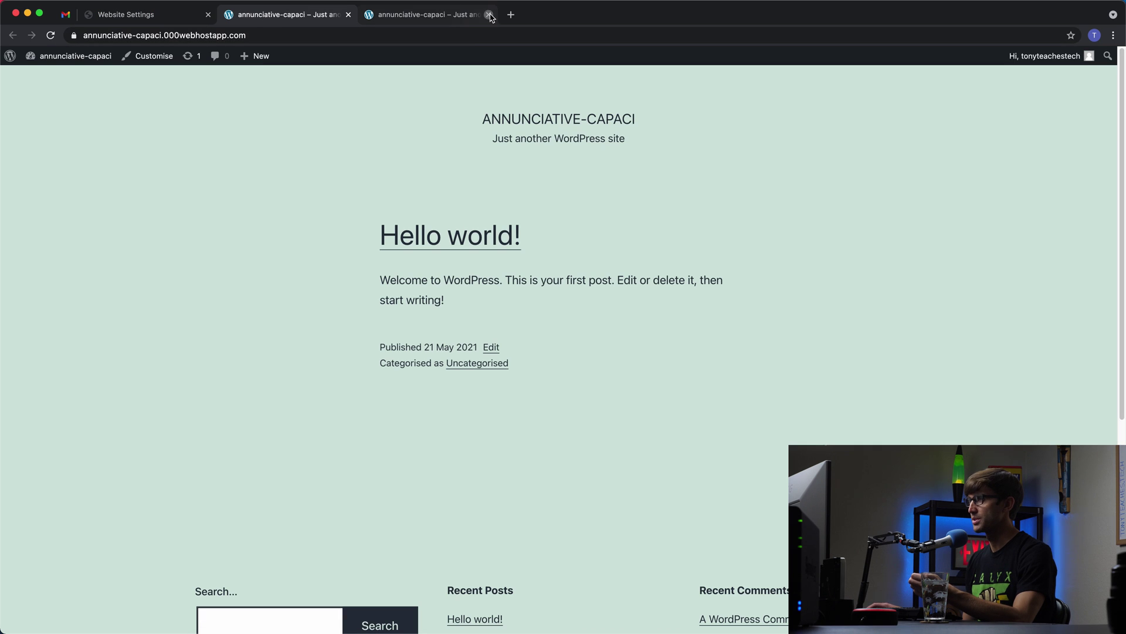
{"action": "left_click", "coordinate": [489, 15]}
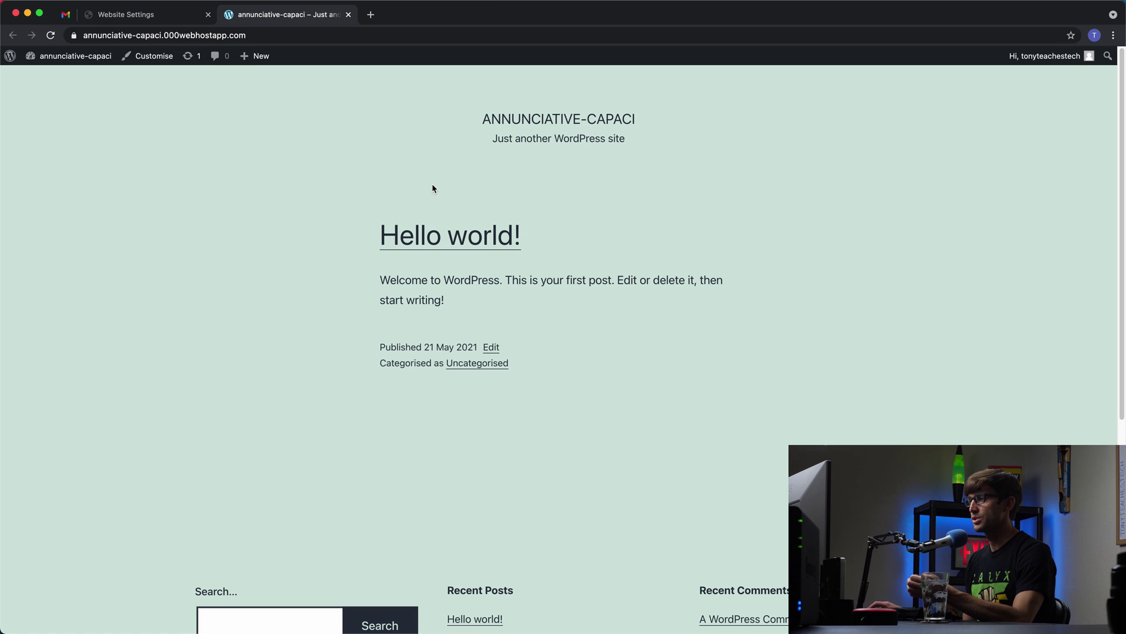
{"action": "mouse_move", "coordinate": [75, 56]}
{"action": "left_click", "coordinate": [43, 76]}
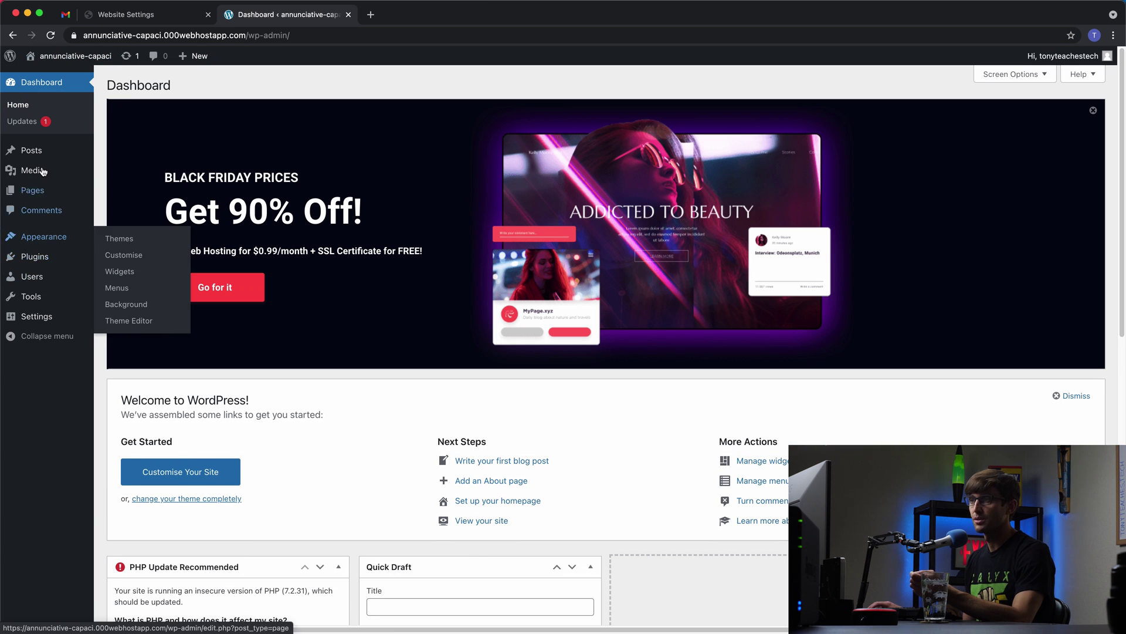
{"action": "mouse_move", "coordinate": [35, 145]}
{"action": "left_click", "coordinate": [76, 55]}
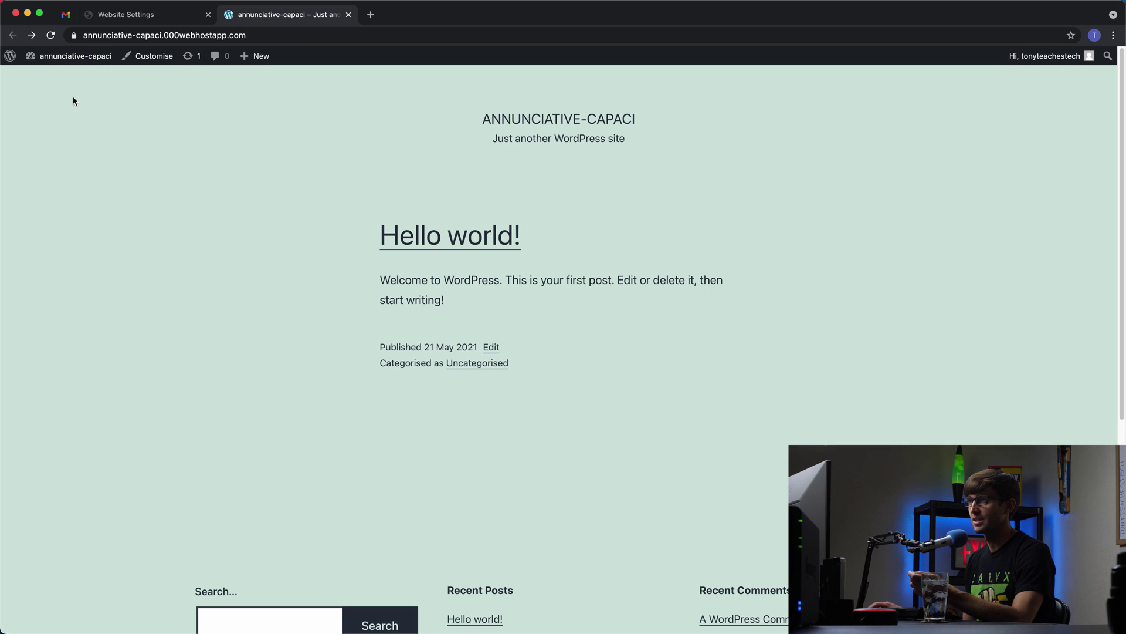
Step: Go to the site's /wp-admin address to load the WordPress Dashboard
{"action": "left_click", "coordinate": [292, 34]}
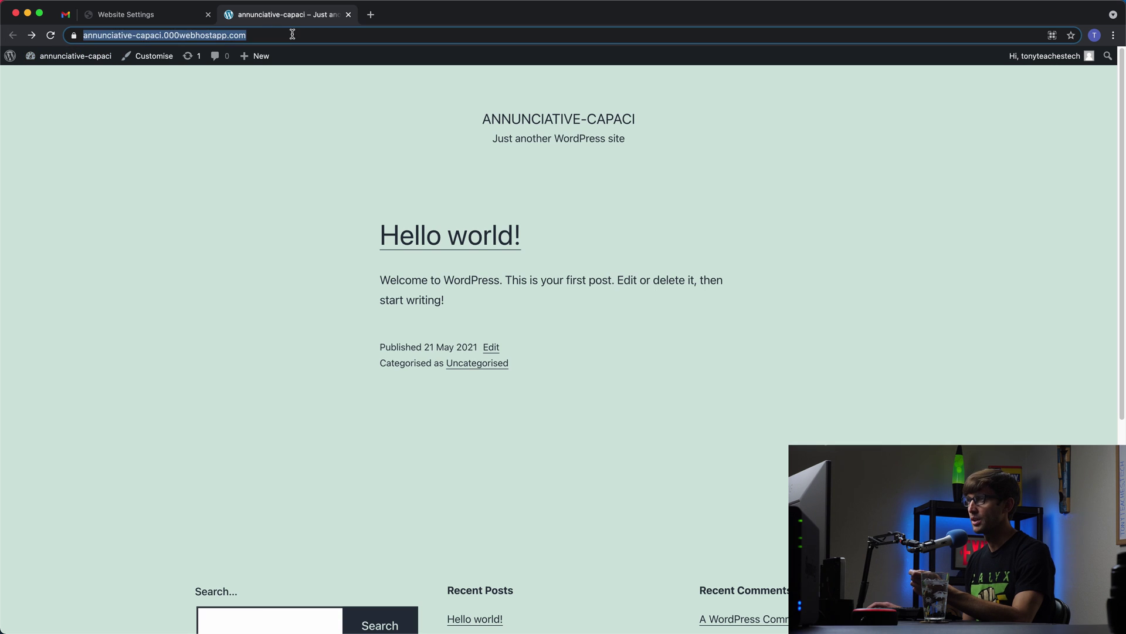
{"action": "left_click", "coordinate": [293, 35]}
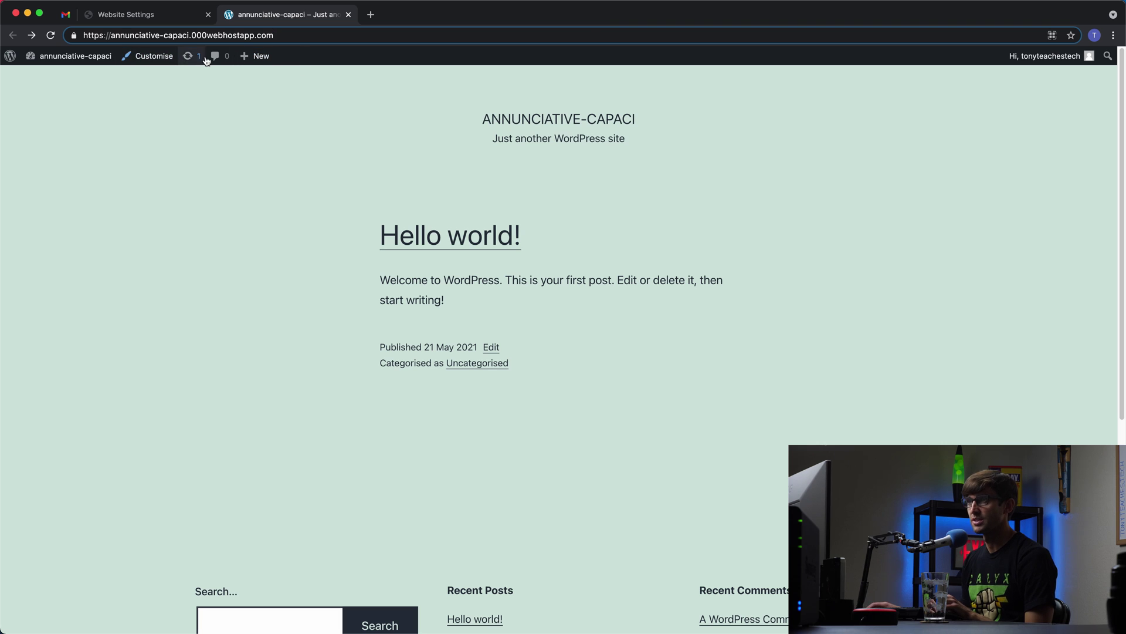
{"action": "type", "text": "/wp-"}
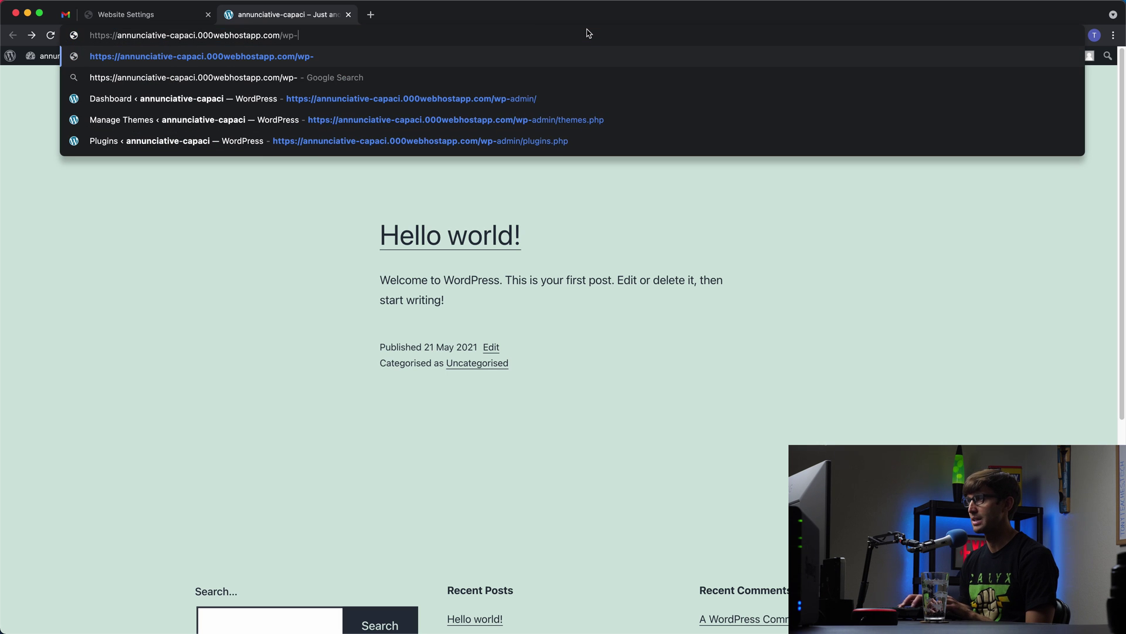
{"action": "type", "text": "admin"}
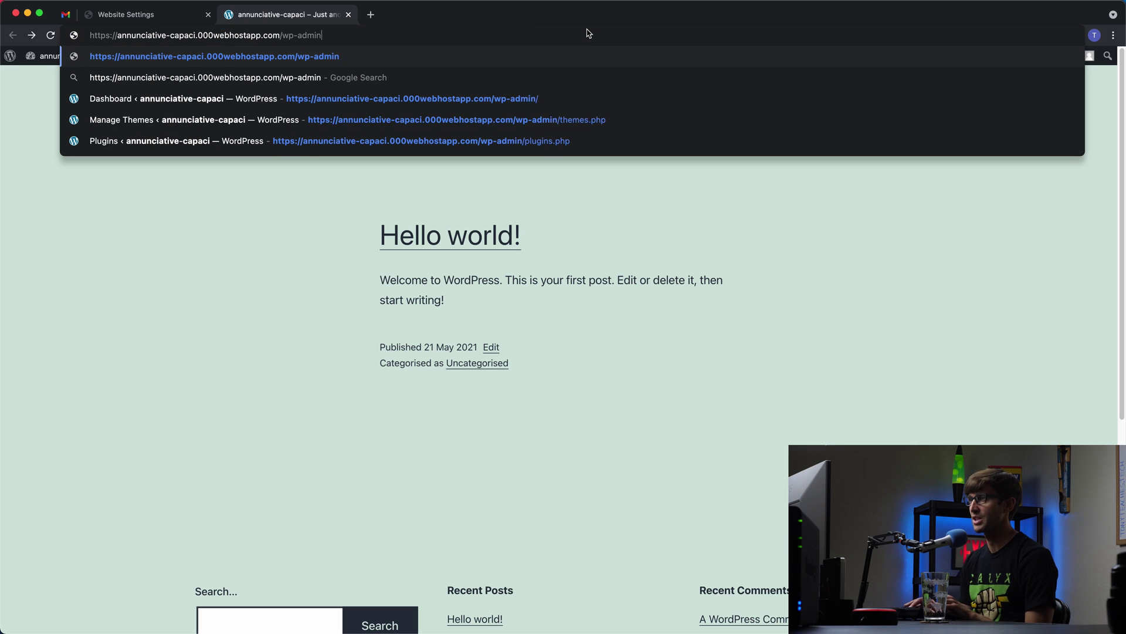
{"action": "key", "text": "Return"}
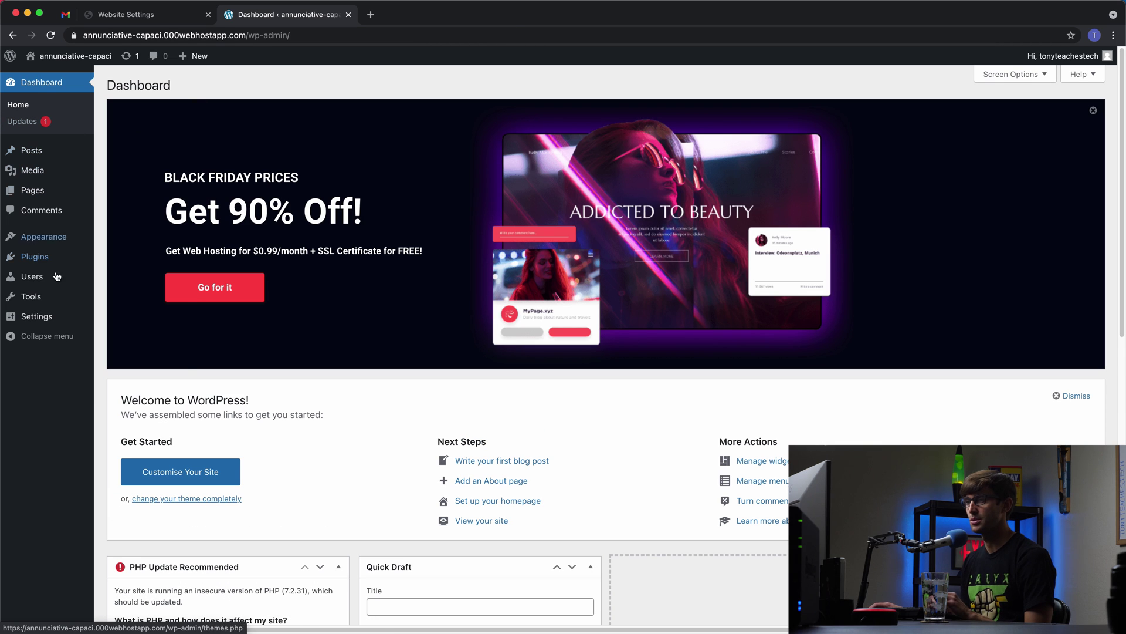
Step: Create a new post titled 'Hello World From Tony Teaches Tech'
{"action": "mouse_move", "coordinate": [53, 249]}
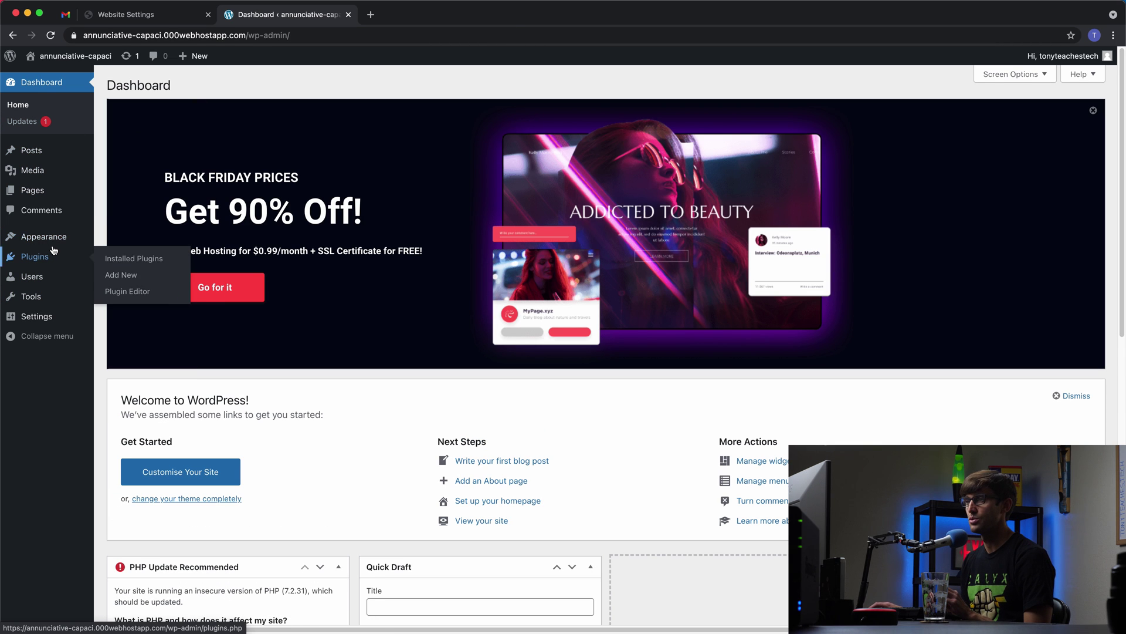
{"action": "left_click", "coordinate": [44, 150]}
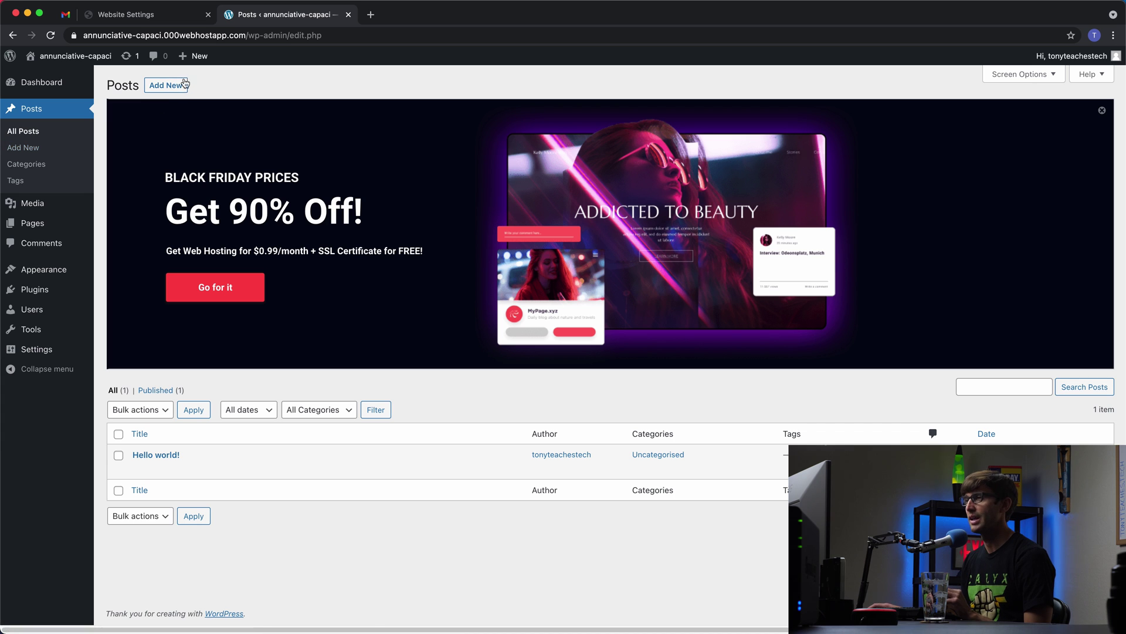
{"action": "left_click", "coordinate": [181, 85]}
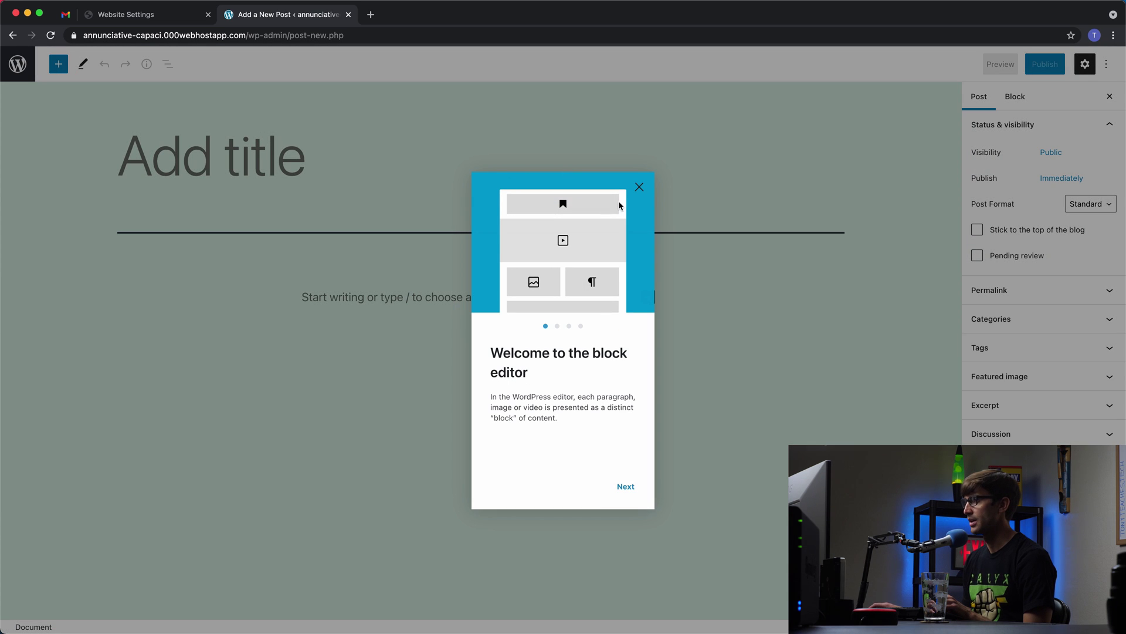
{"action": "left_click", "coordinate": [640, 188]}
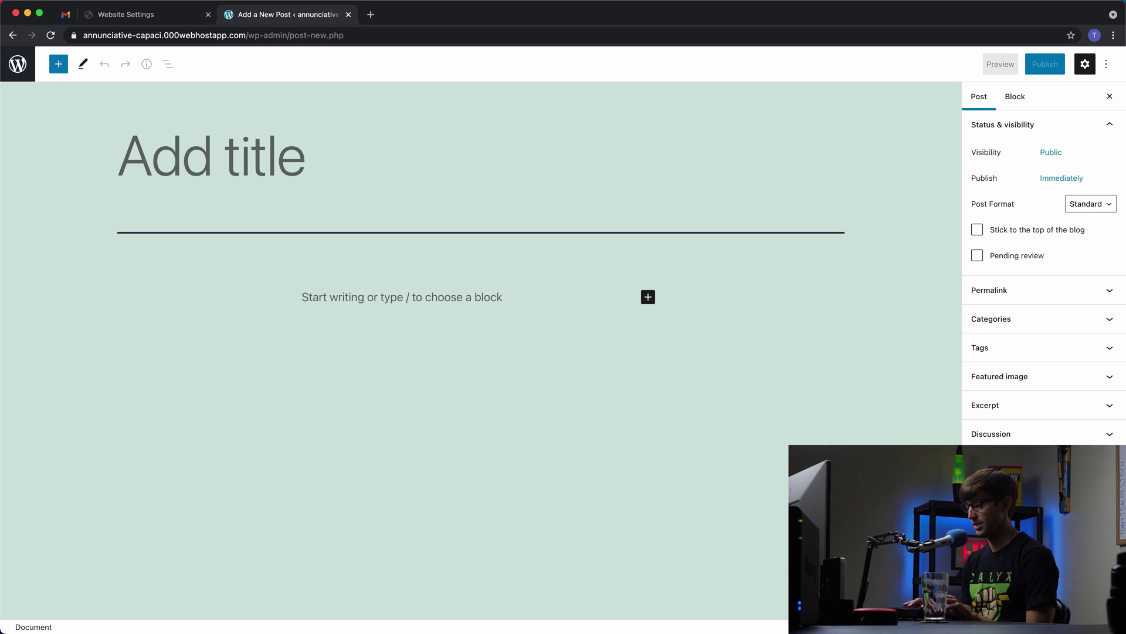
{"action": "type", "text": "Helll"}
{"action": "key", "text": "BackSpace"}
{"action": "type", "text": "o World From Tony Teaches Tech"}
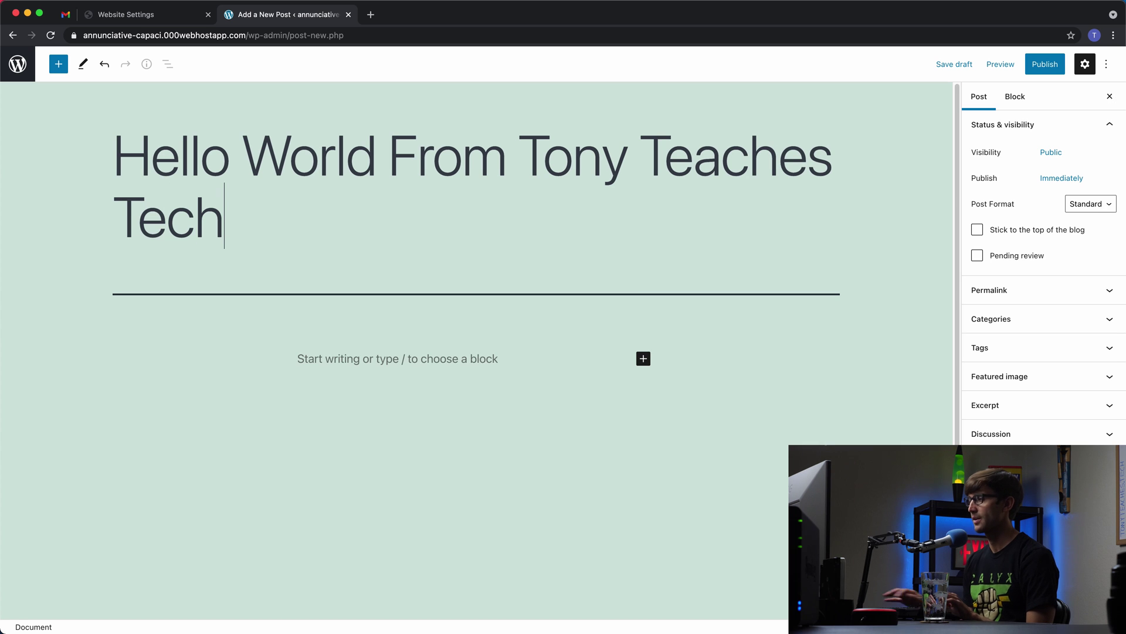
Step: Paste the prepared 'My Promise to You' text and photo into the body and publish
{"action": "left_click", "coordinate": [382, 359]}
{"action": "key", "text": "super+v"}
{"action": "scroll", "coordinate": [413, 342], "scroll_direction": "up", "scroll_amount": 5}
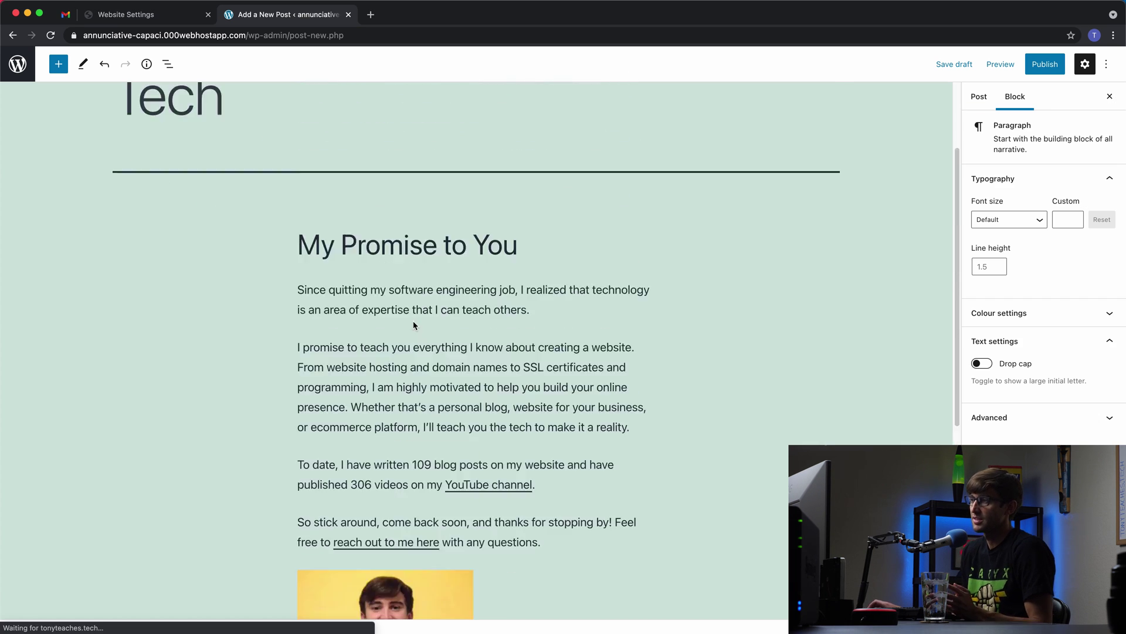
{"action": "scroll", "coordinate": [252, 339], "scroll_direction": "down", "scroll_amount": 4}
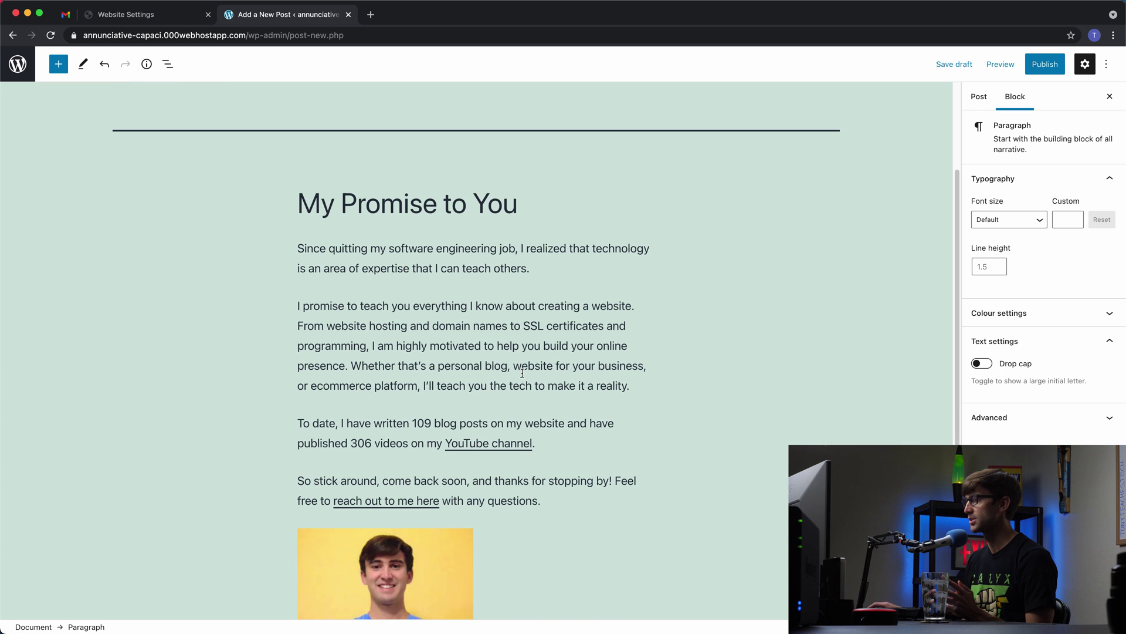
{"action": "scroll", "coordinate": [626, 348], "scroll_direction": "up", "scroll_amount": 5}
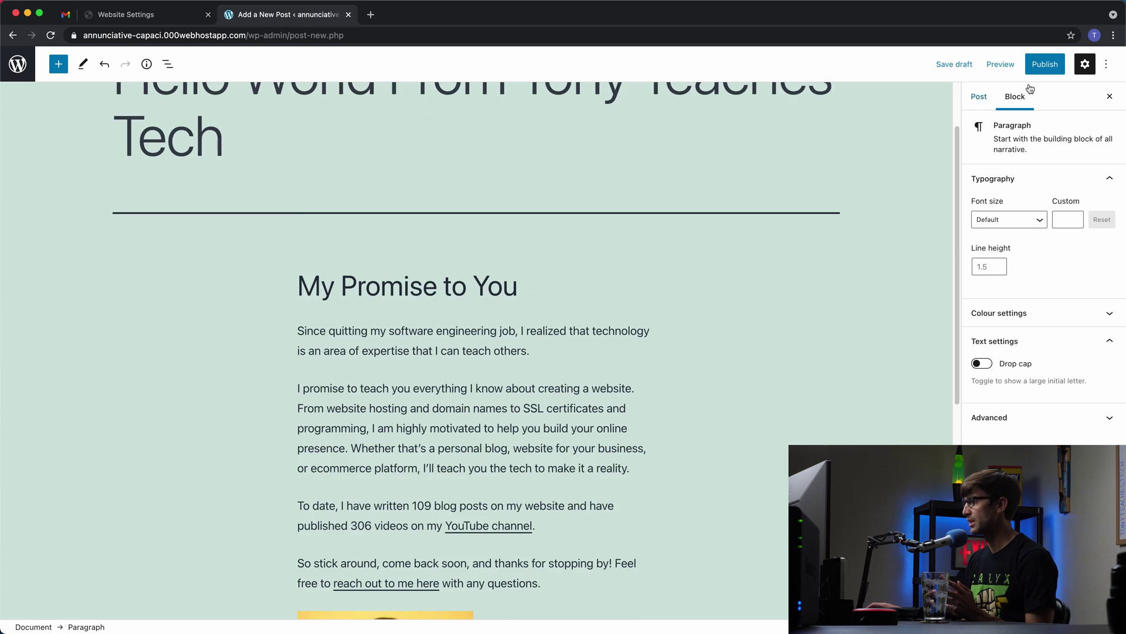
{"action": "left_click", "coordinate": [1045, 64]}
{"action": "left_click", "coordinate": [1024, 66]}
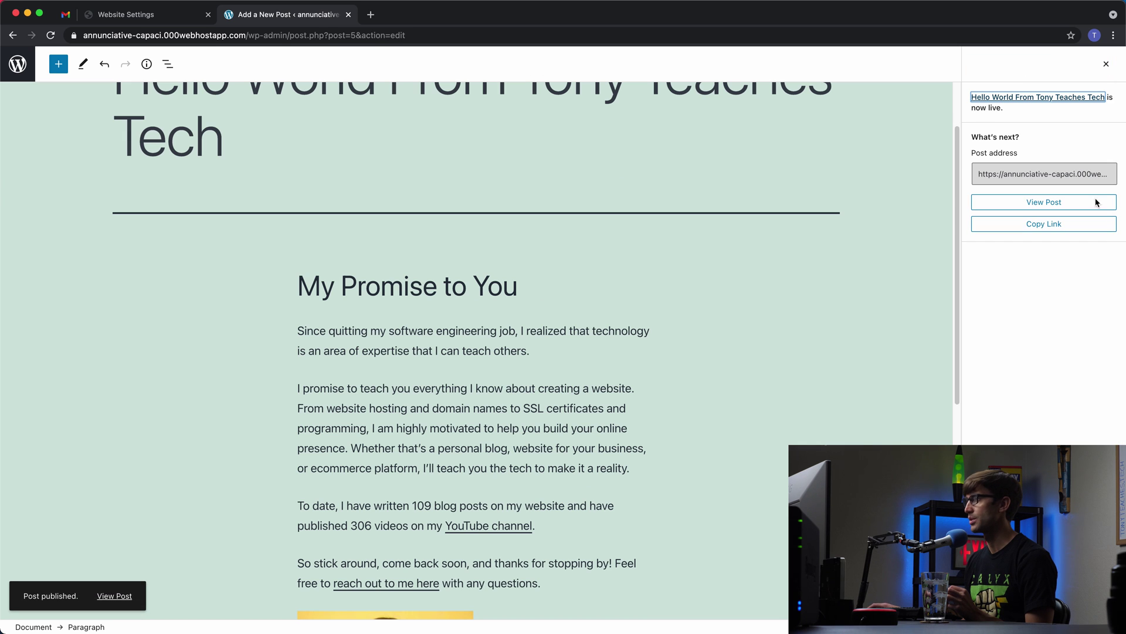
Step: Open the published post on the live site and scroll through its text, photo and signature
{"action": "left_click", "coordinate": [1035, 203]}
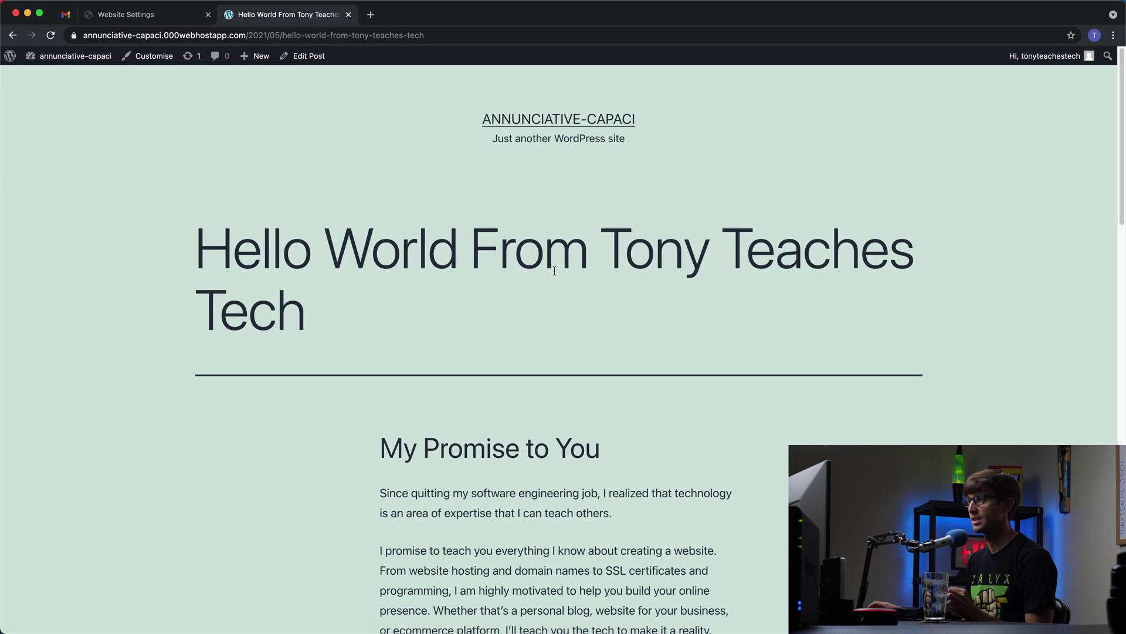
{"action": "scroll", "coordinate": [554, 287], "scroll_direction": "down", "scroll_amount": 1}
{"action": "scroll", "coordinate": [664, 305], "scroll_direction": "down", "scroll_amount": 6}
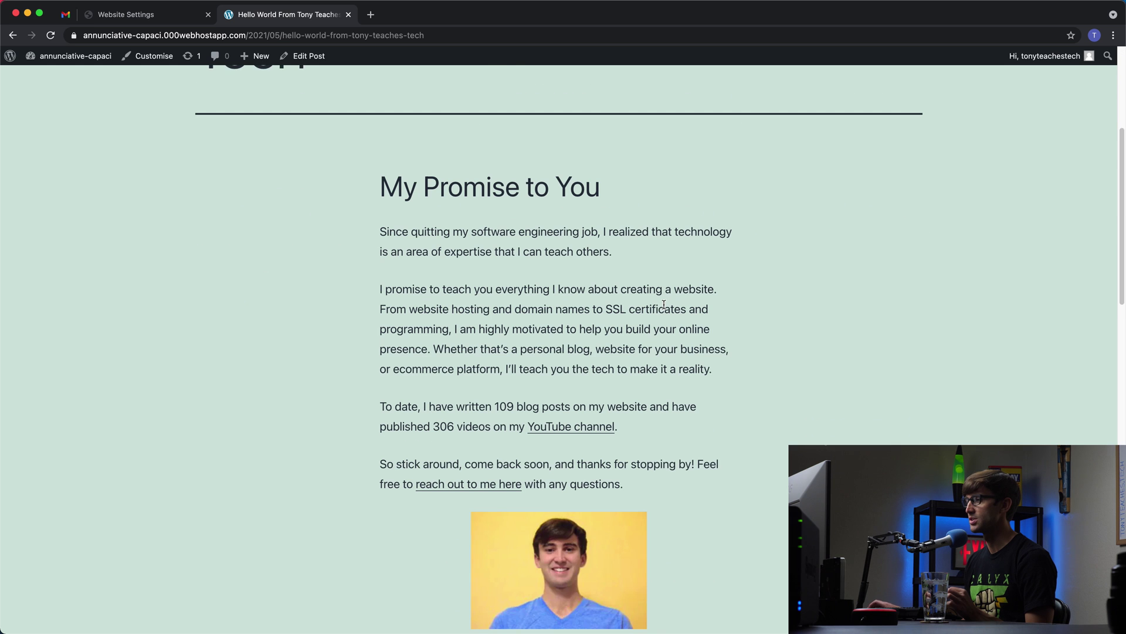
{"action": "scroll", "coordinate": [585, 381], "scroll_direction": "down", "scroll_amount": 1}
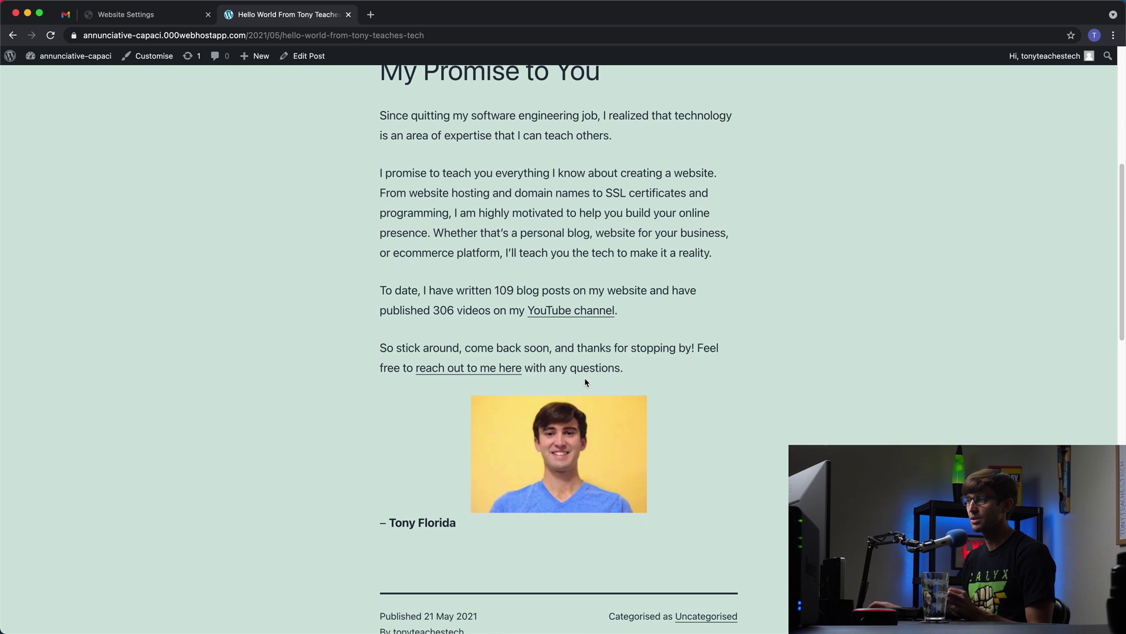